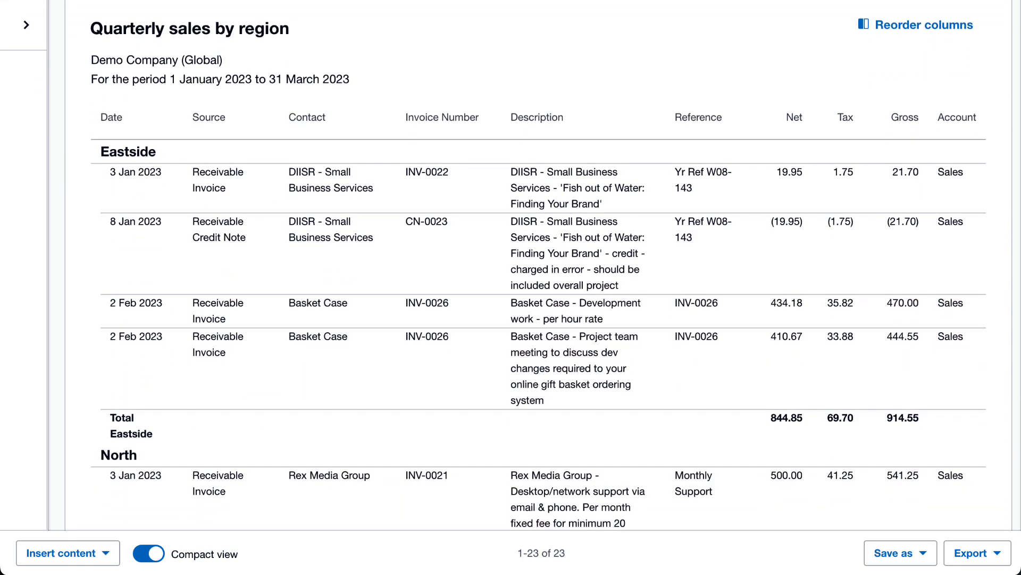
Examine the example reports: quarterly sales by region and by contact, expenses over $500, and monthly bank transactions
{"action": "scroll", "coordinate": [511, 287], "scroll_direction": "down", "scroll_amount": 13}
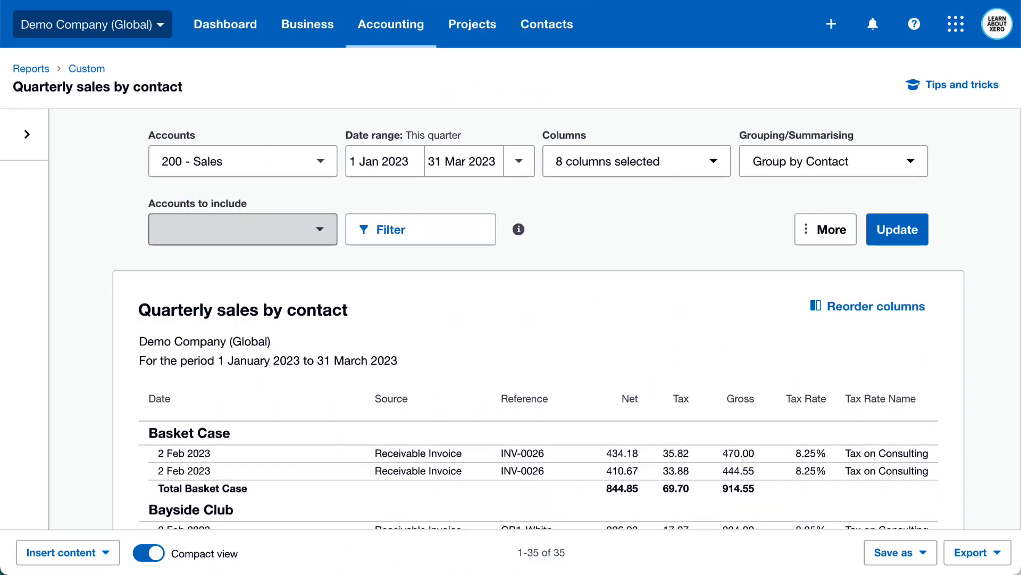
{"action": "scroll", "coordinate": [511, 288], "scroll_direction": "down", "scroll_amount": 6}
{"action": "scroll", "coordinate": [511, 288], "scroll_direction": "down", "scroll_amount": 5}
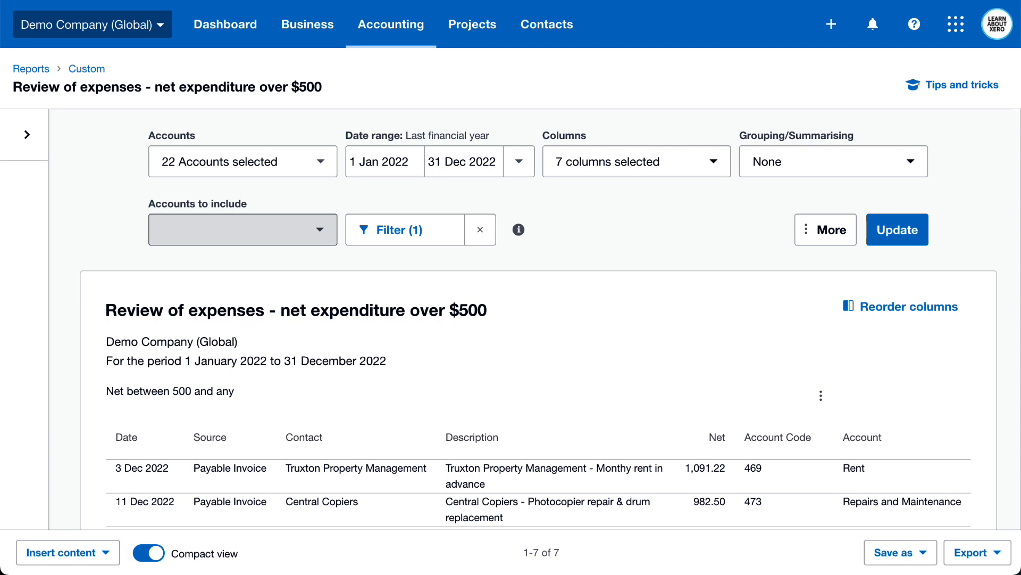
{"action": "scroll", "coordinate": [510, 287], "scroll_direction": "down", "scroll_amount": 3}
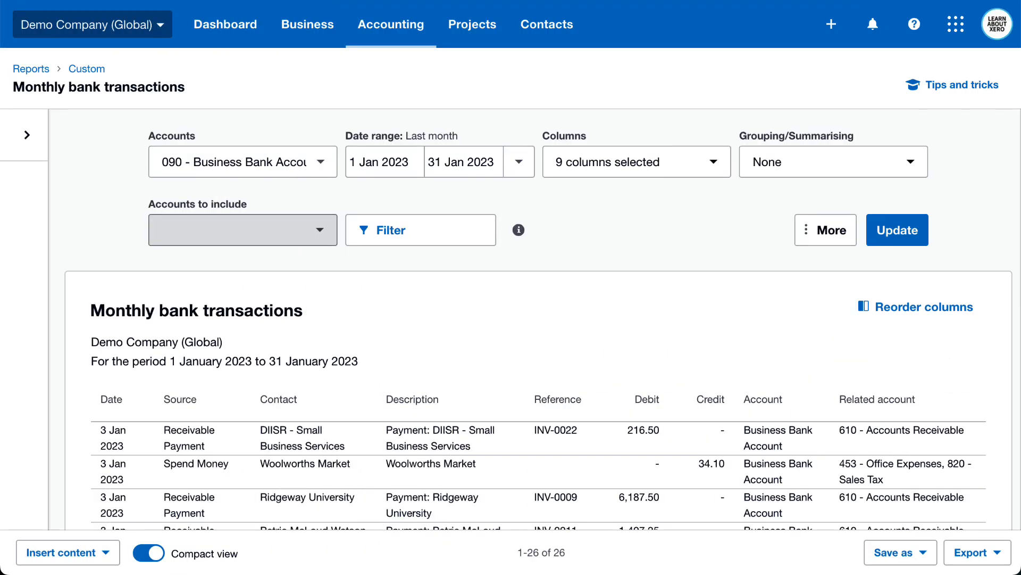
{"action": "scroll", "coordinate": [511, 288], "scroll_direction": "down", "scroll_amount": 10}
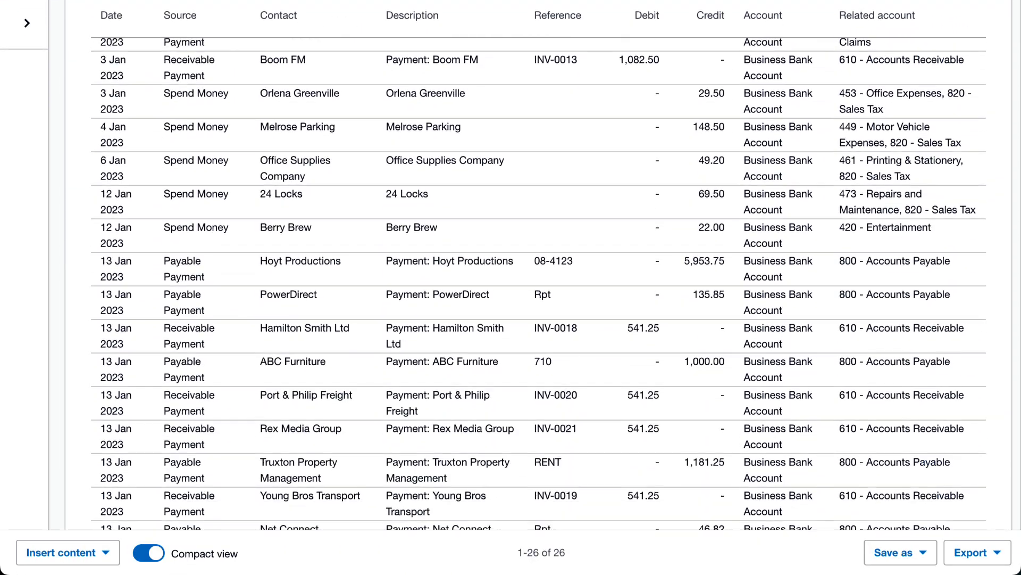
{"action": "scroll", "coordinate": [538, 284], "scroll_direction": "down", "scroll_amount": 4}
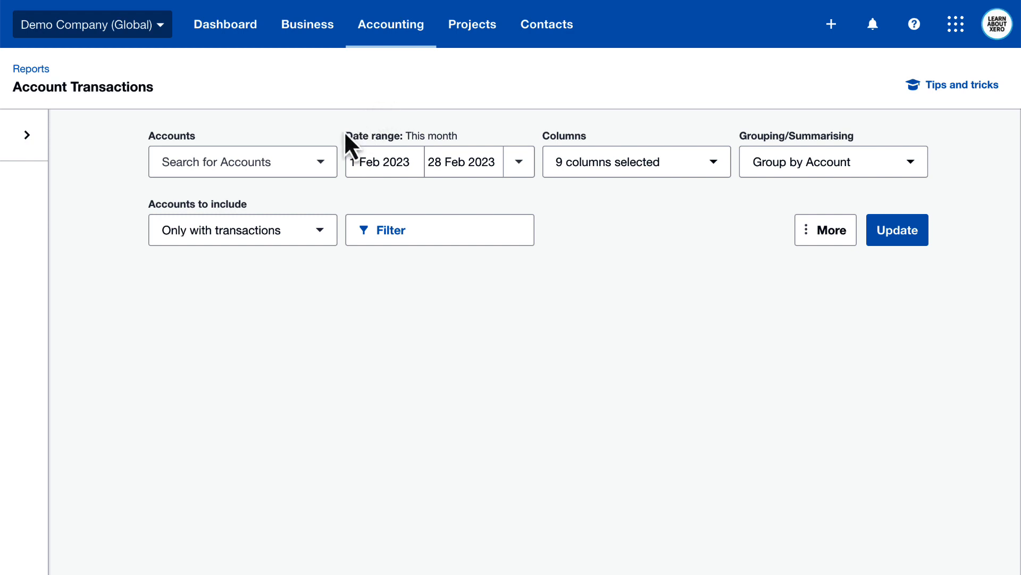
Set the Account Transactions report to the 200 - Sales account and the This quarter date range
{"action": "left_click", "coordinate": [321, 161]}
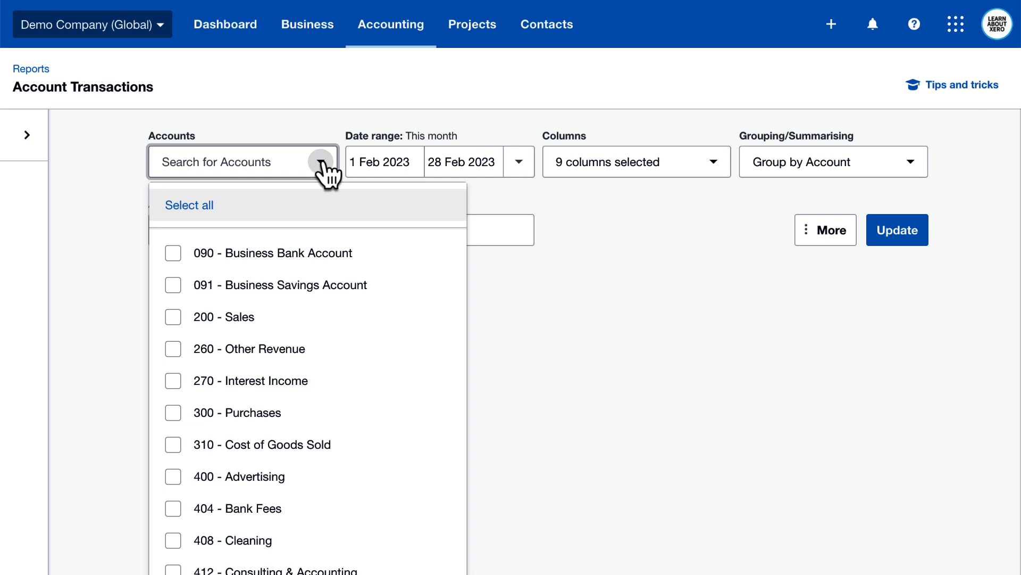
{"action": "left_click", "coordinate": [173, 317]}
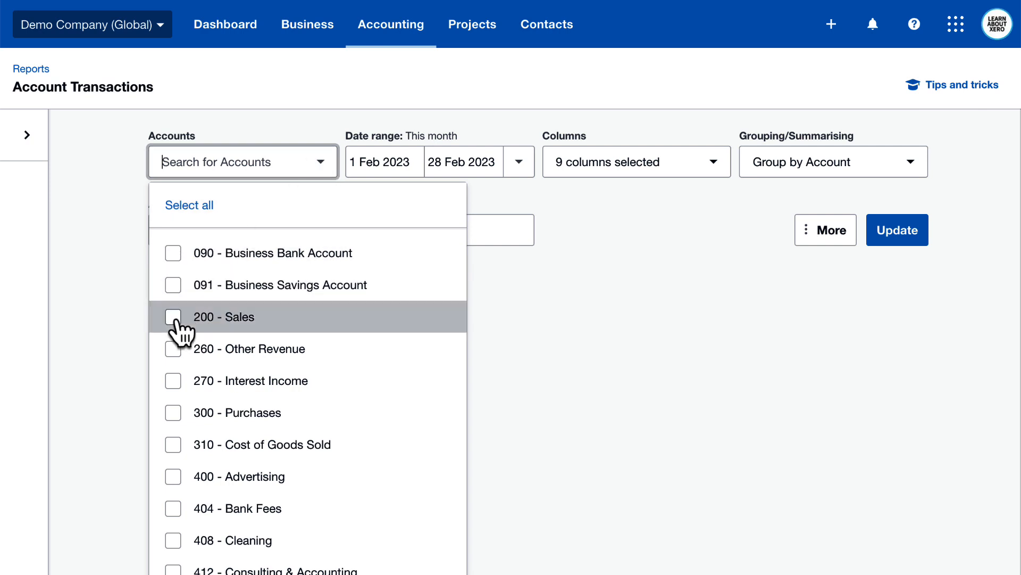
{"action": "left_click", "coordinate": [121, 318]}
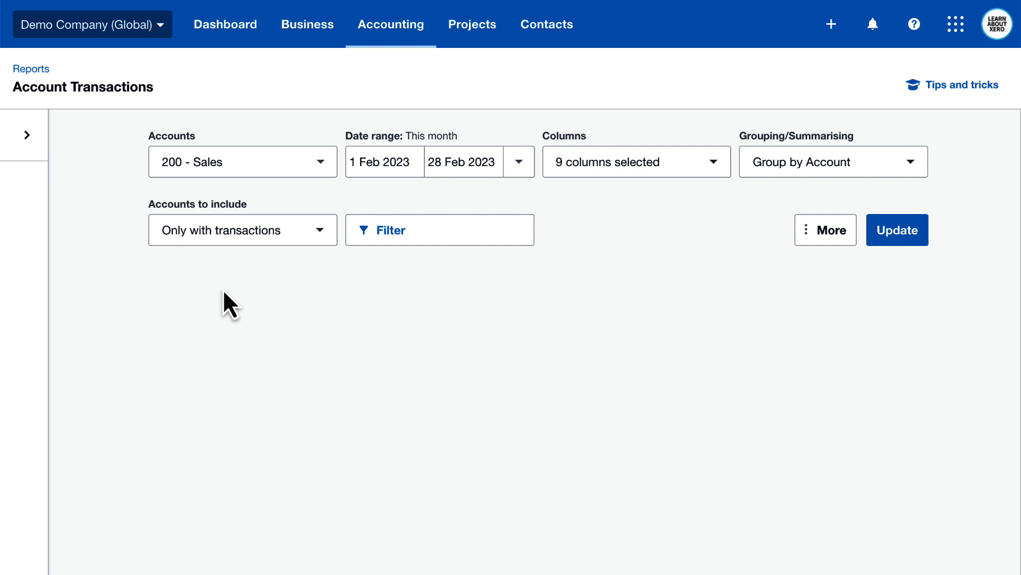
{"action": "left_click", "coordinate": [526, 169]}
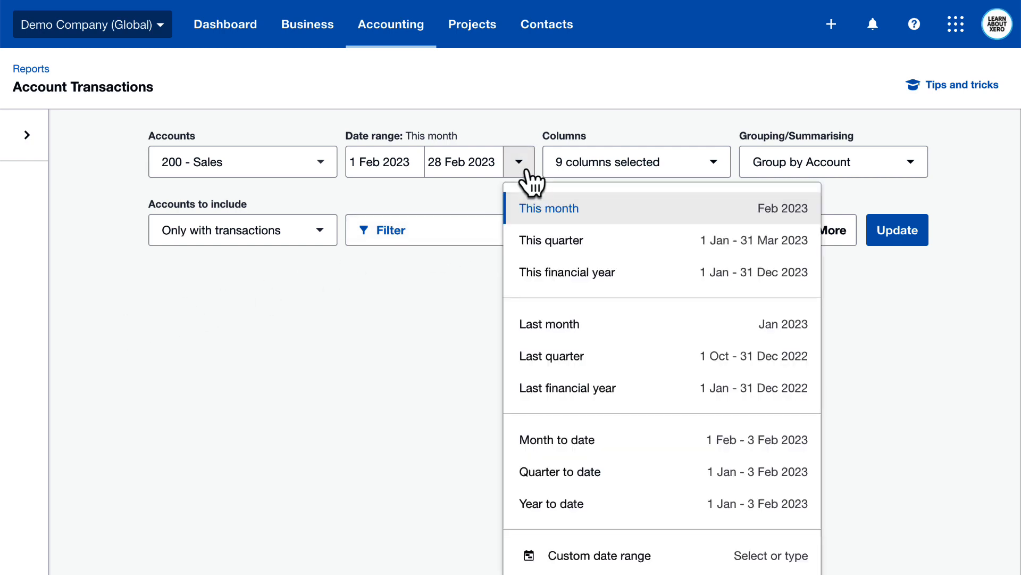
{"action": "left_click", "coordinate": [539, 240]}
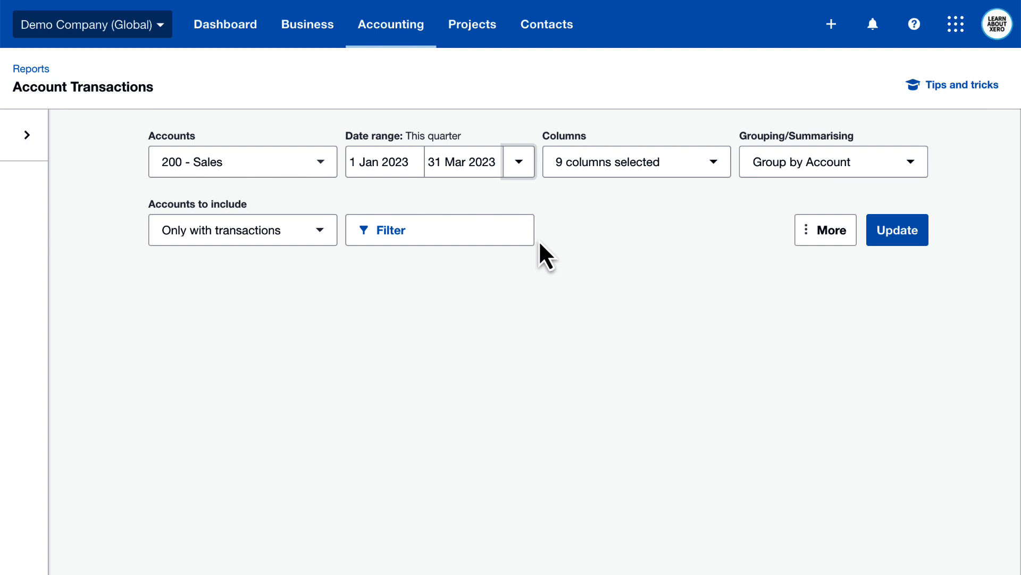
Remove the Credit, Debit and Running Balance columns, add Net and Invoice Number, and update the report
{"action": "left_click", "coordinate": [716, 180]}
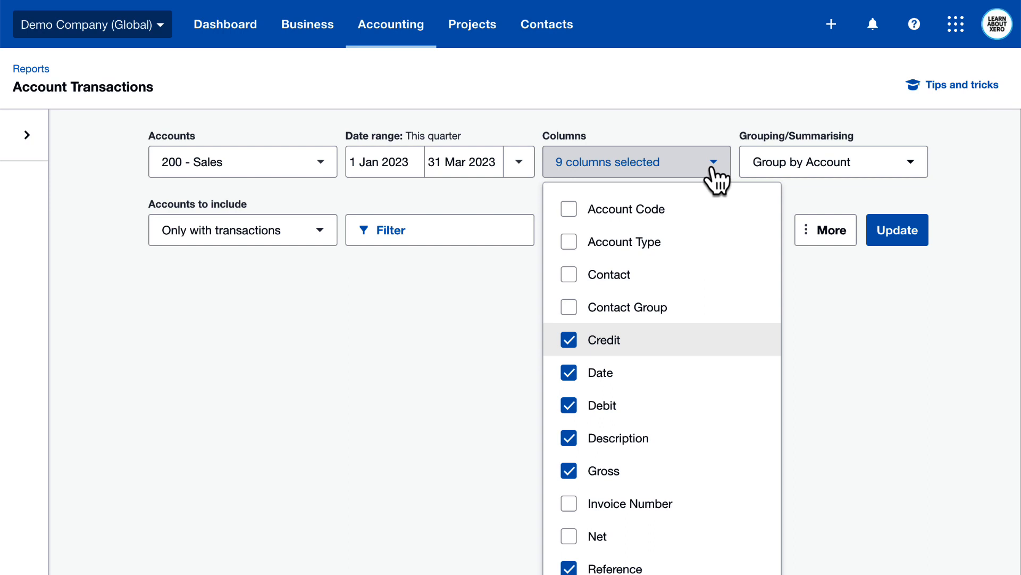
{"action": "left_click", "coordinate": [569, 339]}
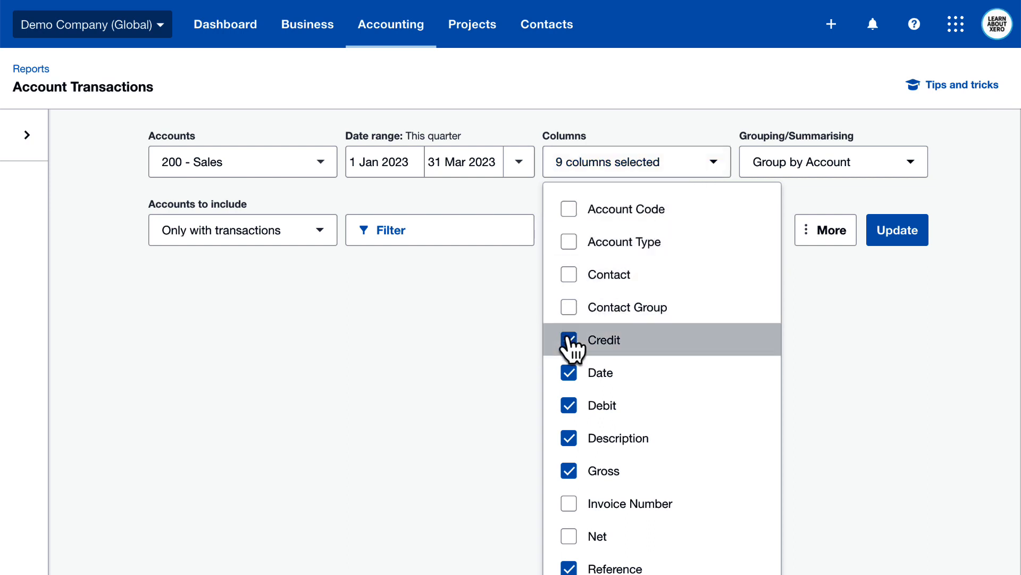
{"action": "left_click", "coordinate": [570, 407]}
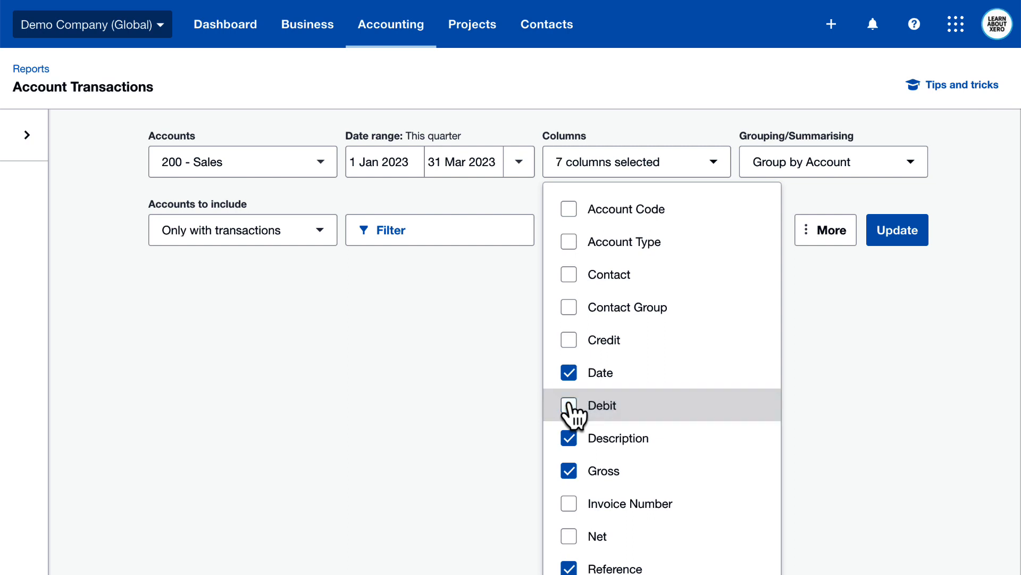
{"action": "scroll", "coordinate": [572, 414], "scroll_direction": "down", "scroll_amount": 5}
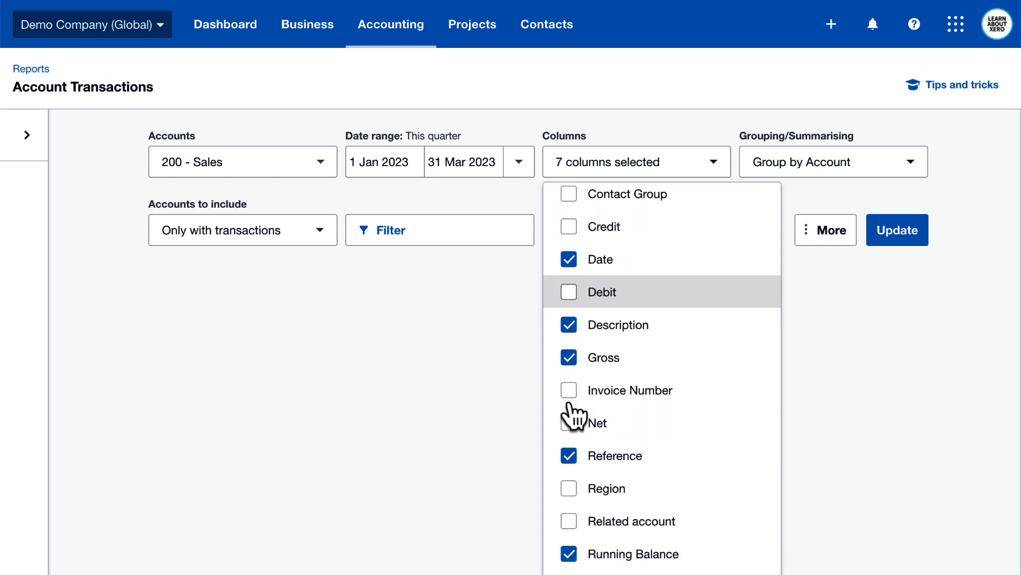
{"action": "left_click", "coordinate": [569, 401]}
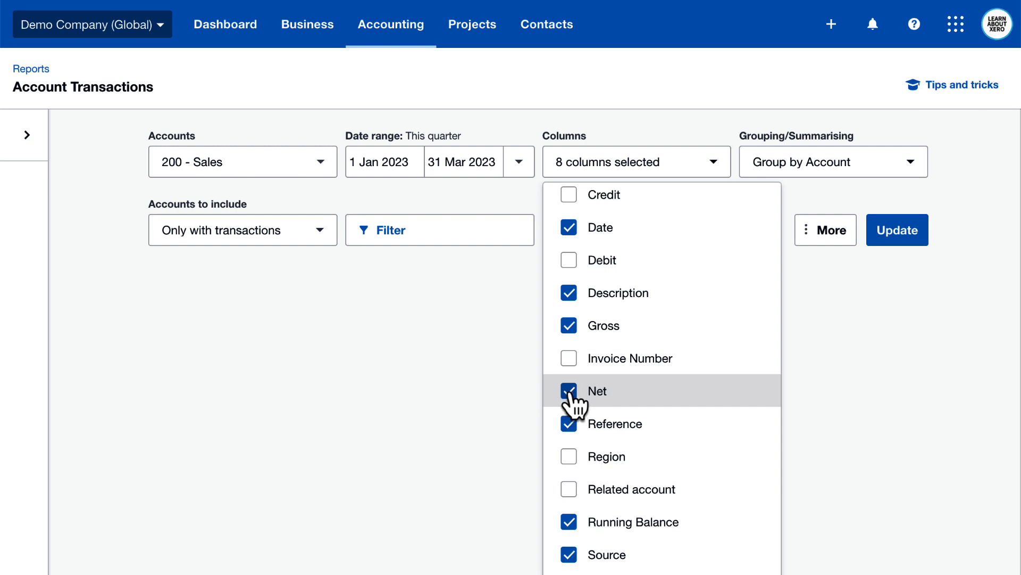
{"action": "left_click", "coordinate": [568, 366]}
{"action": "scroll", "coordinate": [569, 372], "scroll_direction": "down", "scroll_amount": 3}
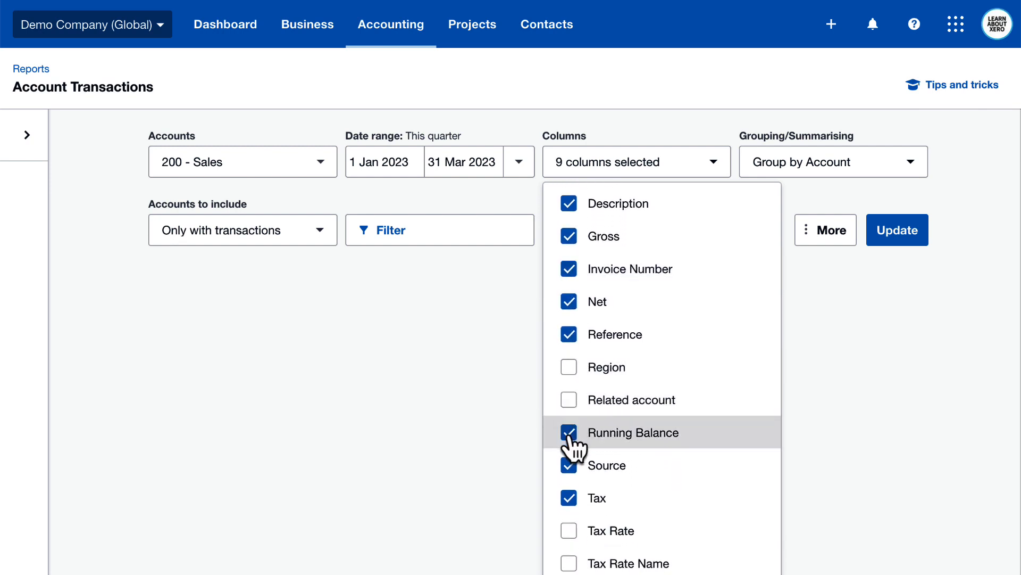
{"action": "left_click", "coordinate": [568, 432]}
{"action": "left_click", "coordinate": [899, 232]}
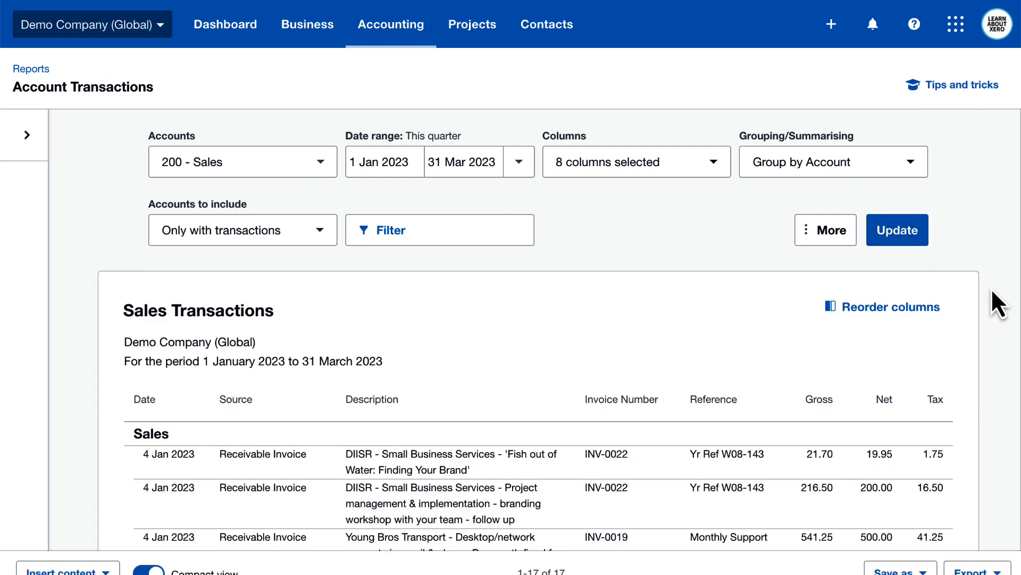
Reorder the report columns so that Gross comes last, after Net and Tax, and apply the order
{"action": "scroll", "coordinate": [991, 288], "scroll_direction": "down", "scroll_amount": 5}
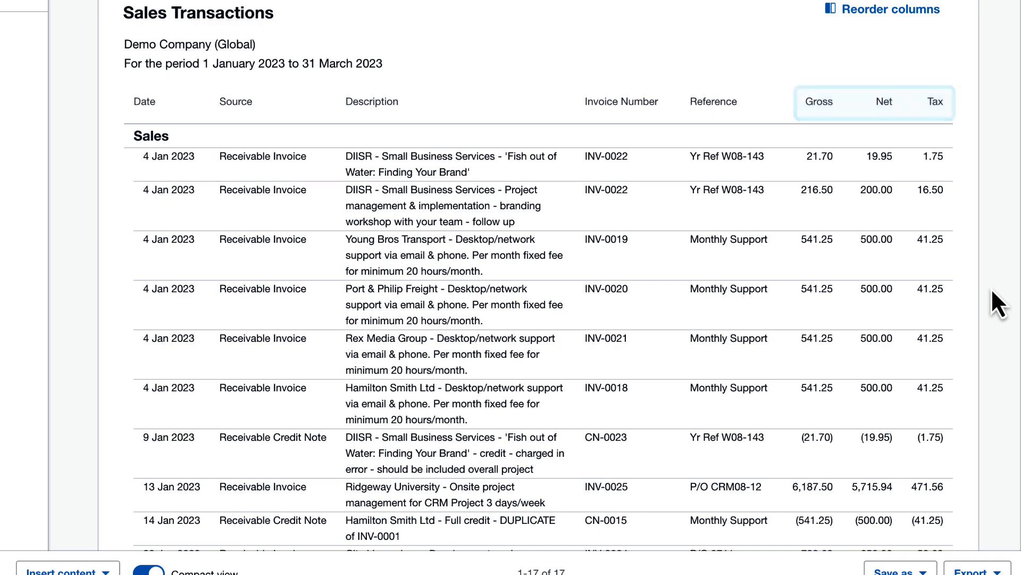
{"action": "left_click", "coordinate": [891, 11]}
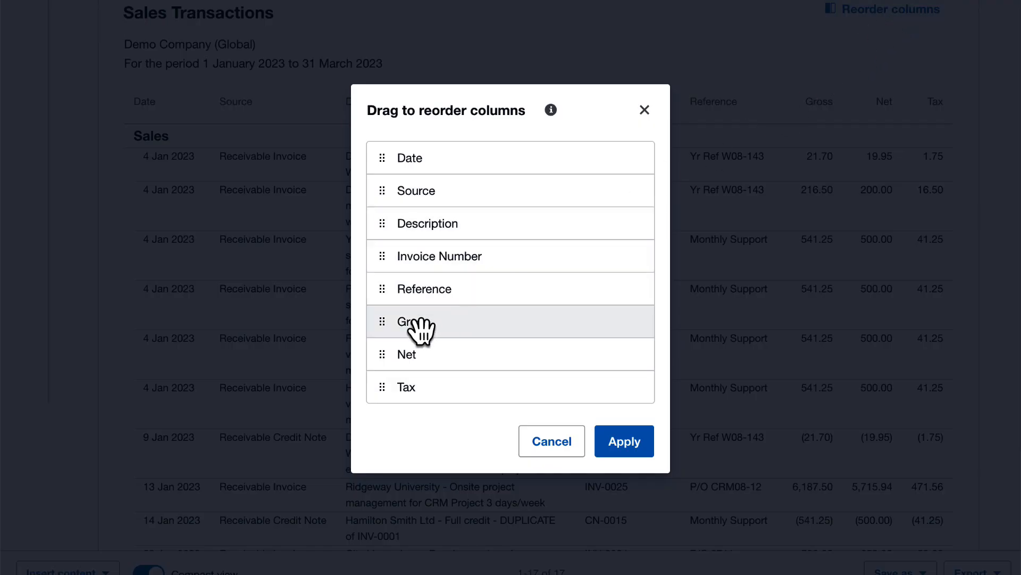
{"action": "left_click_drag", "start_coordinate": [394, 335], "coordinate": [395, 404]}
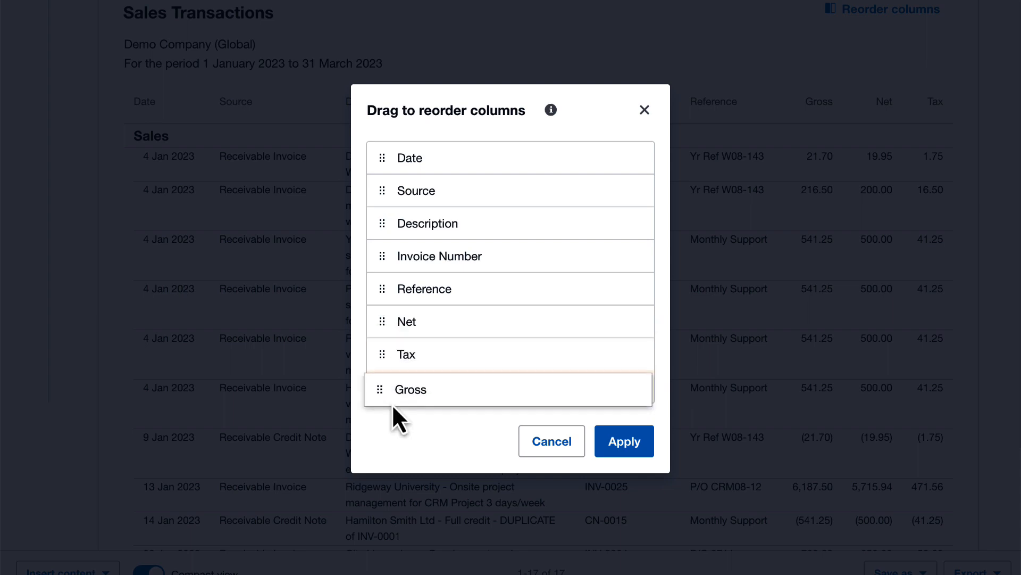
{"action": "left_click", "coordinate": [620, 442]}
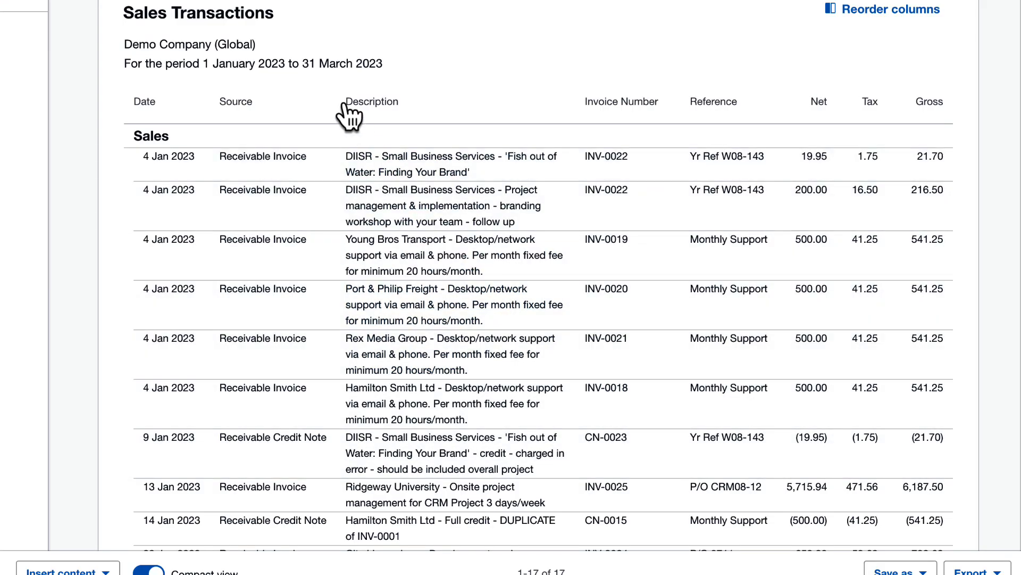
Change the report title to "Quarterly sales"
{"action": "left_click", "coordinate": [281, 18]}
{"action": "left_click_drag", "start_coordinate": [281, 17], "coordinate": [124, 15]}
{"action": "type", "text": "Quarterly sales"}
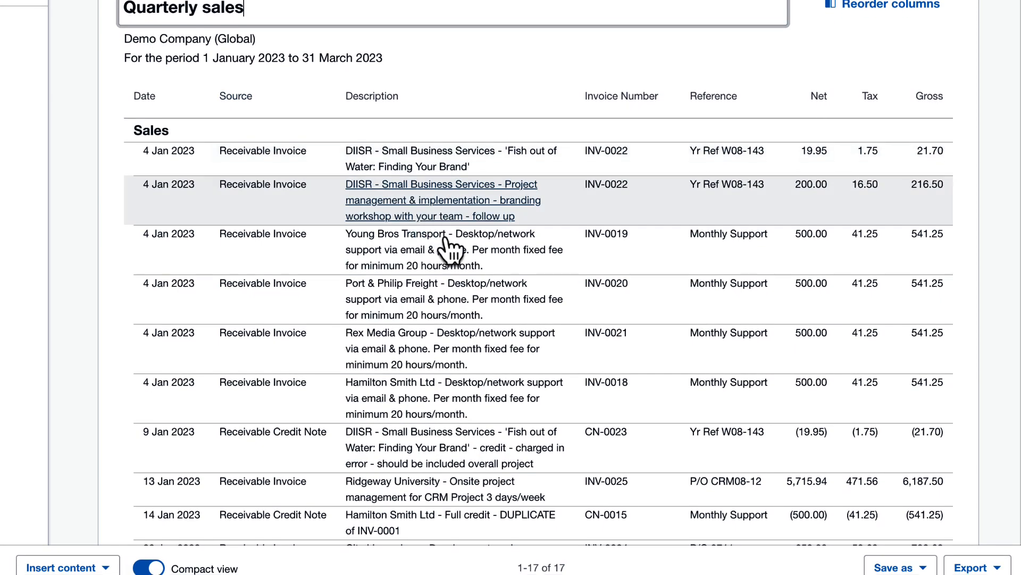
Save the report as a custom report named "Quarterly sales", without making it the default
{"action": "scroll", "coordinate": [532, 372], "scroll_direction": "down", "scroll_amount": 1}
{"action": "left_click", "coordinate": [911, 564]}
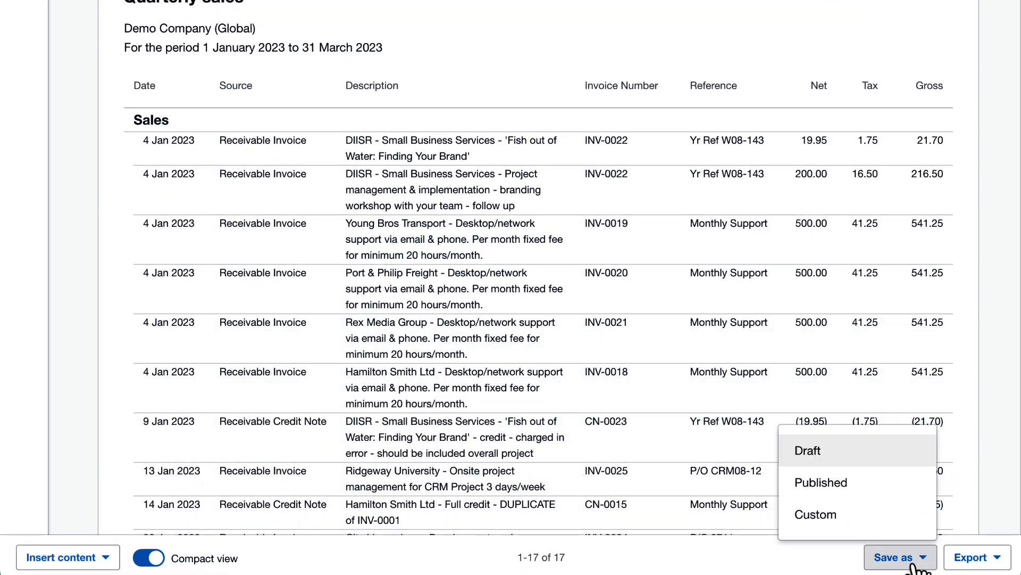
{"action": "left_click", "coordinate": [875, 524]}
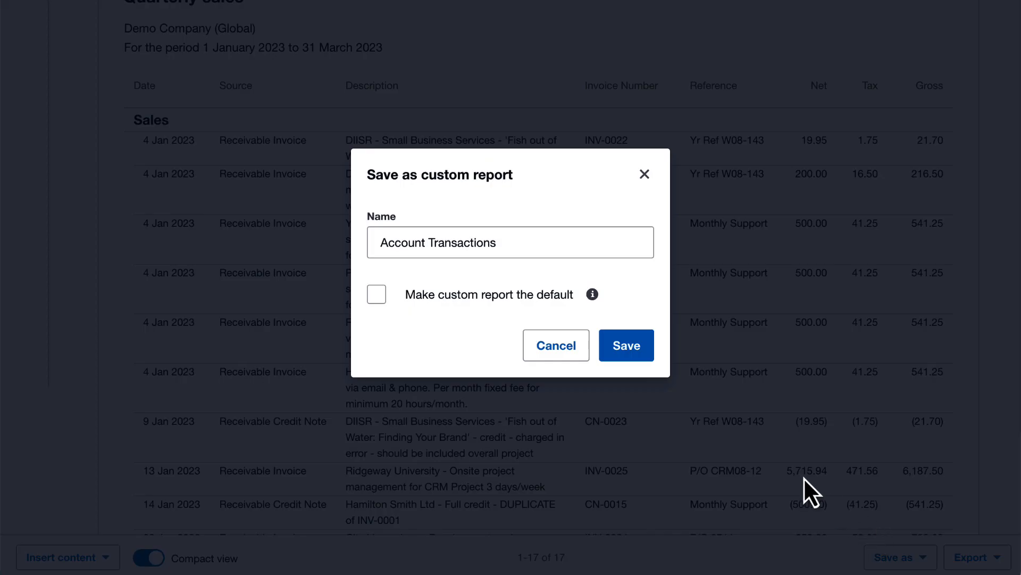
{"action": "left_click_drag", "start_coordinate": [519, 235], "coordinate": [378, 242]}
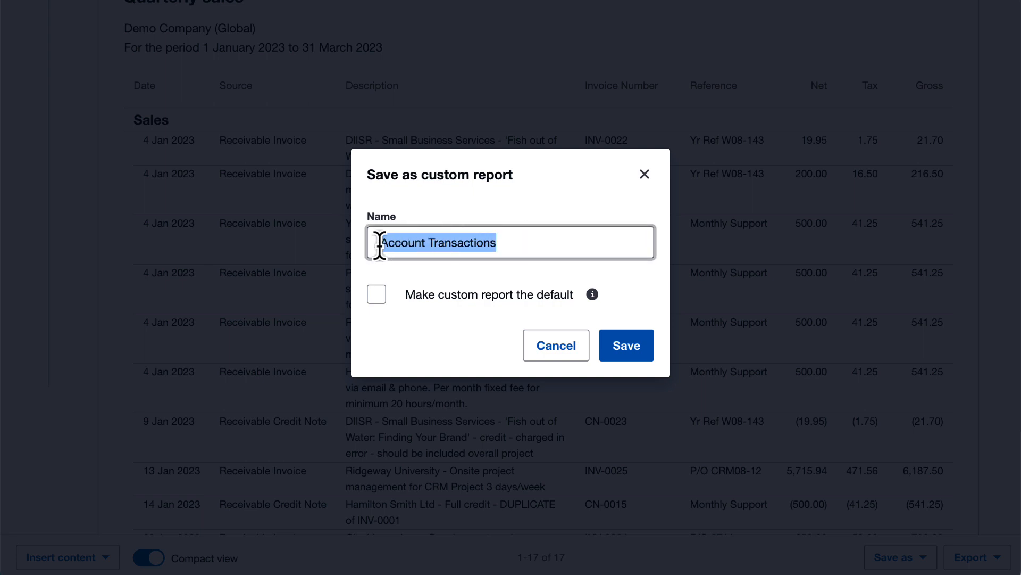
{"action": "type", "text": "Quarterly sales"}
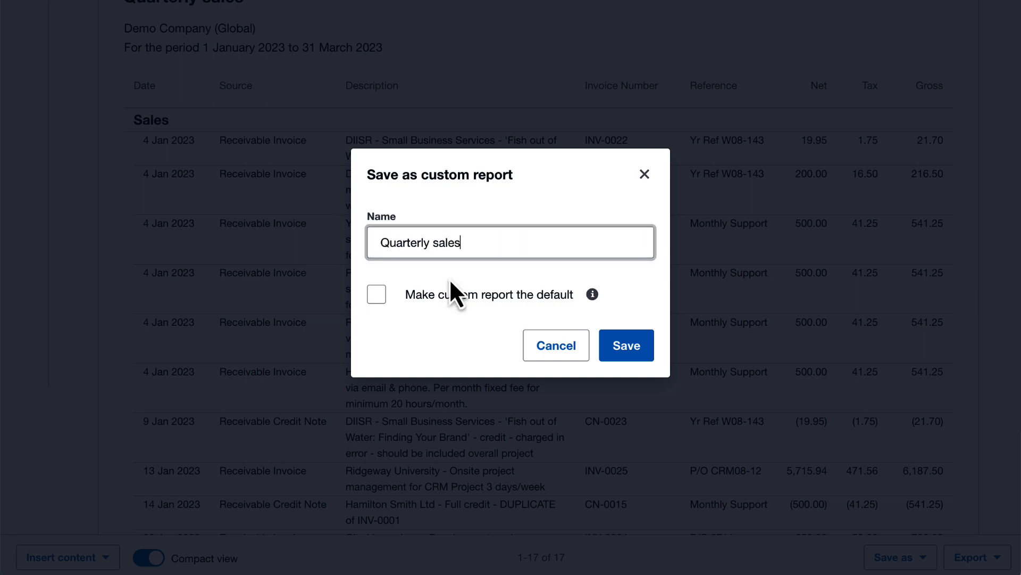
{"action": "left_click", "coordinate": [629, 347]}
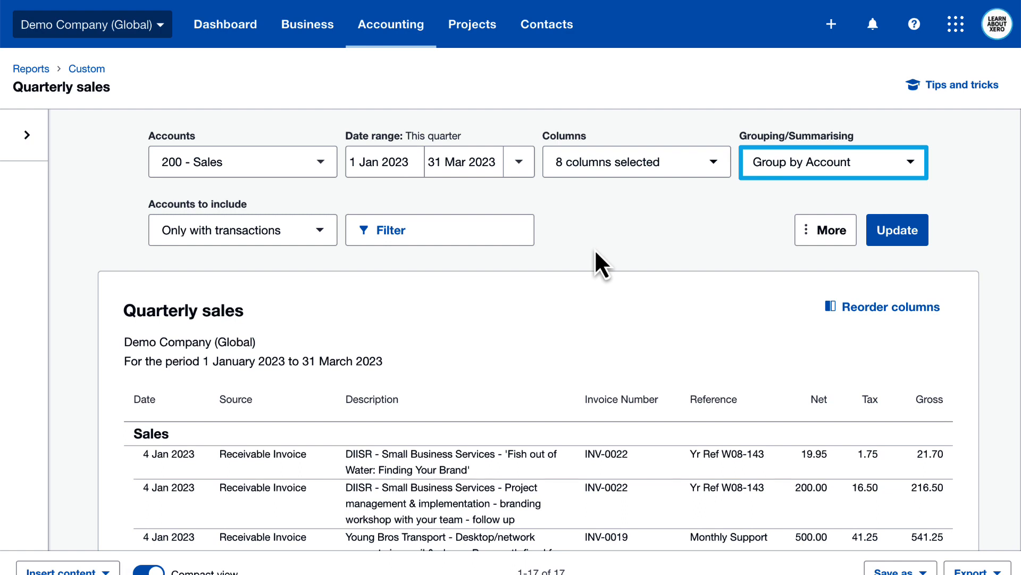
Group the Quarterly sales report by Region and update it
{"action": "left_click", "coordinate": [886, 173]}
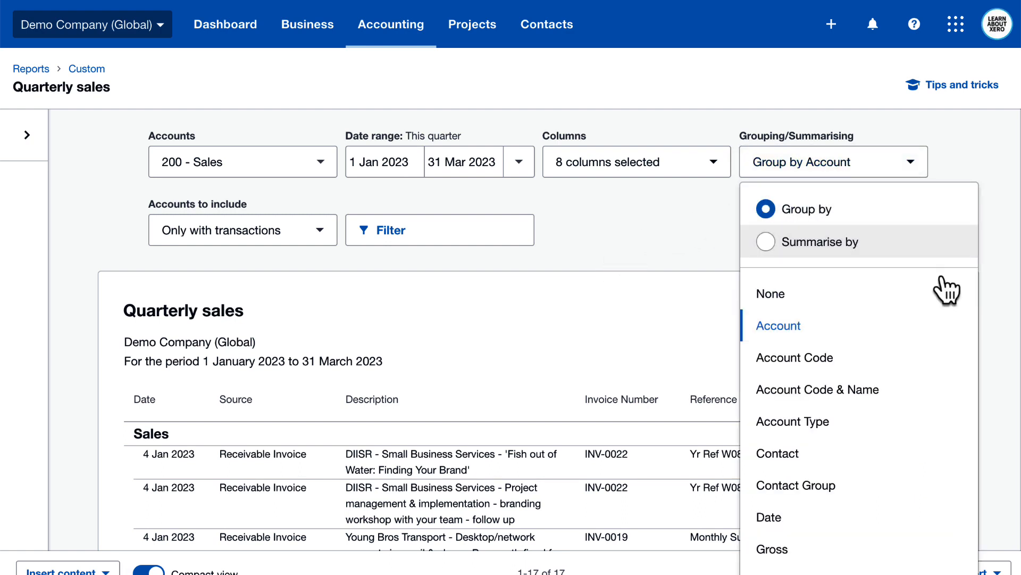
{"action": "scroll", "coordinate": [957, 316], "scroll_direction": "down", "scroll_amount": 5}
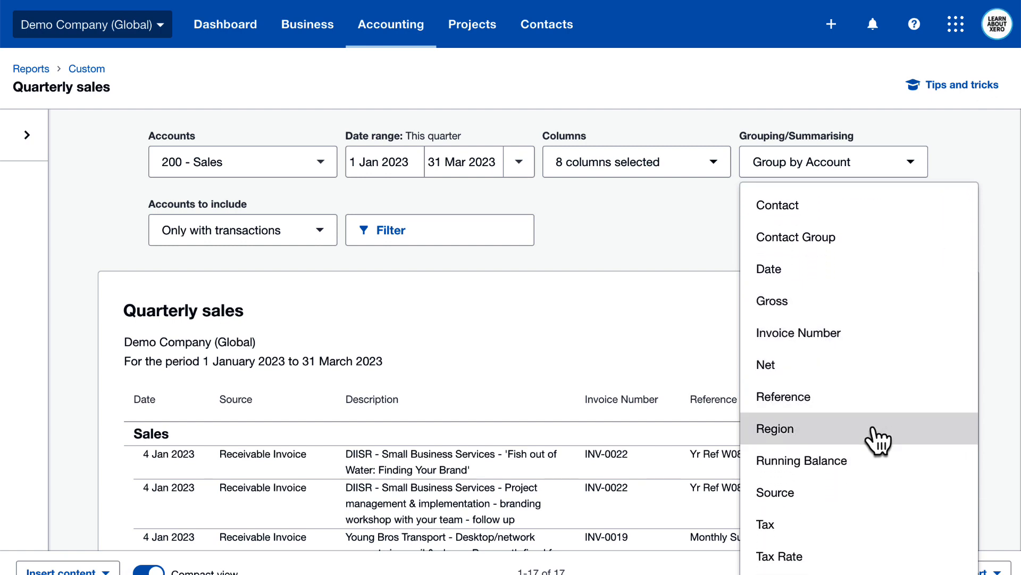
{"action": "left_click", "coordinate": [879, 429]}
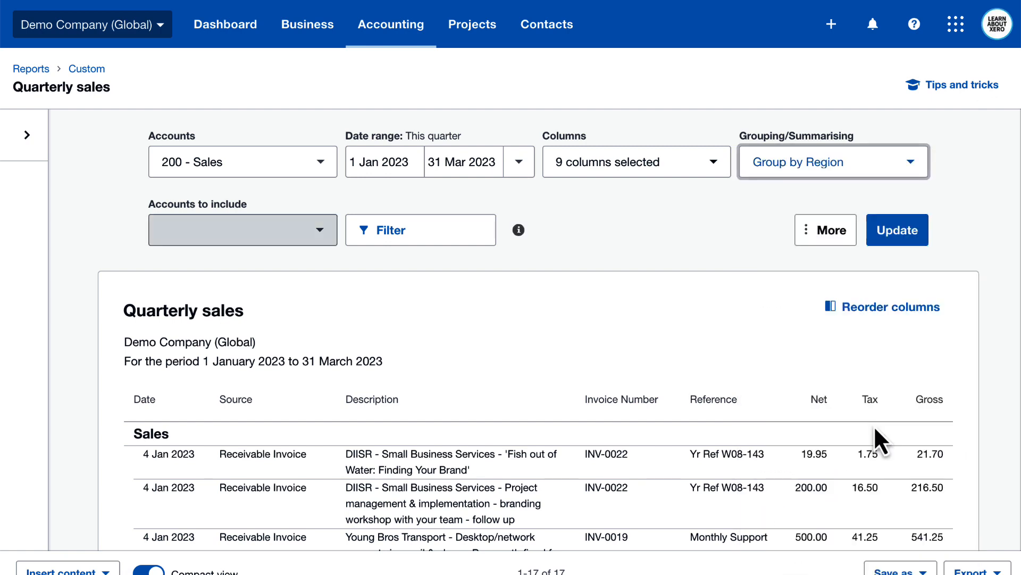
{"action": "left_click", "coordinate": [899, 234]}
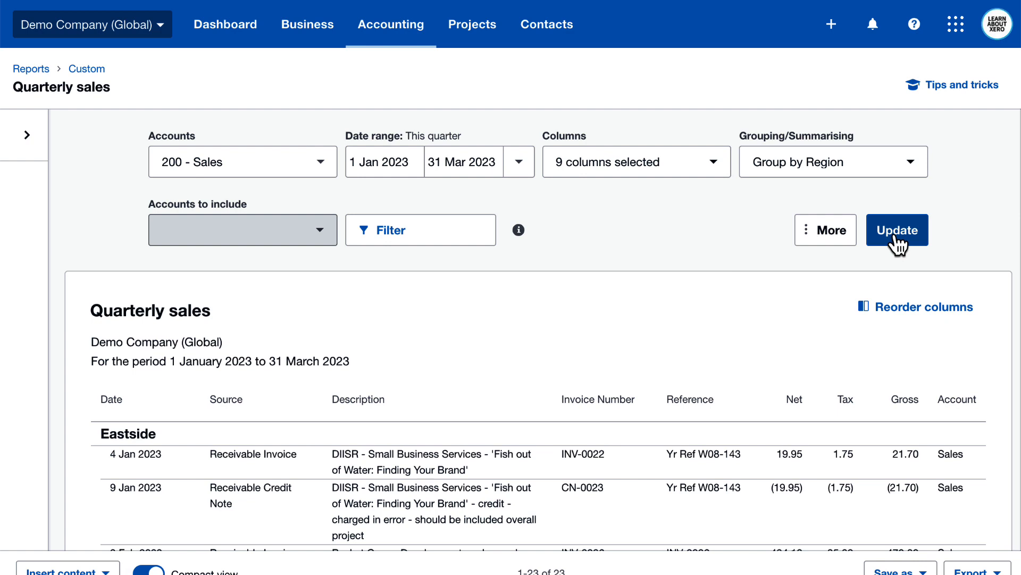
Extend the report title to "Quarterly sales by region"
{"action": "left_click", "coordinate": [246, 306]}
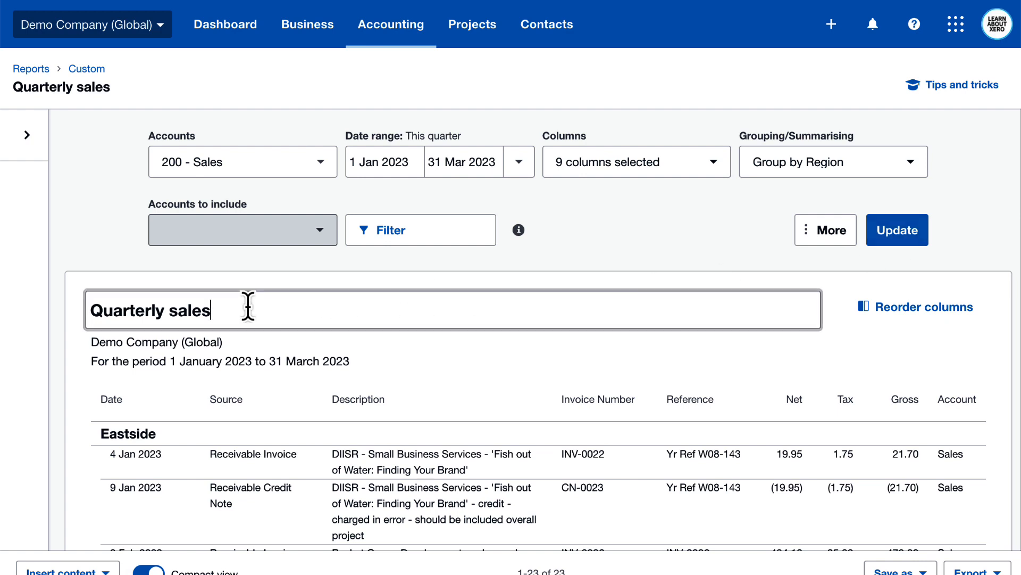
{"action": "type", "text": "by region"}
{"action": "left_click", "coordinate": [596, 423]}
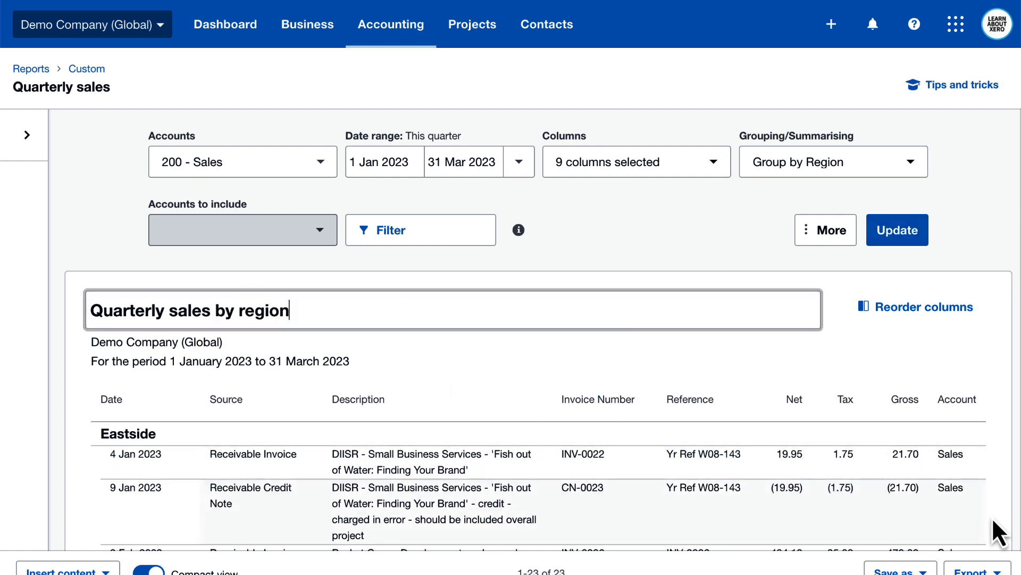
Save the report as a custom report named "Quarterly sales by region", without making it the default
{"action": "scroll", "coordinate": [1013, 532], "scroll_direction": "down", "scroll_amount": 6}
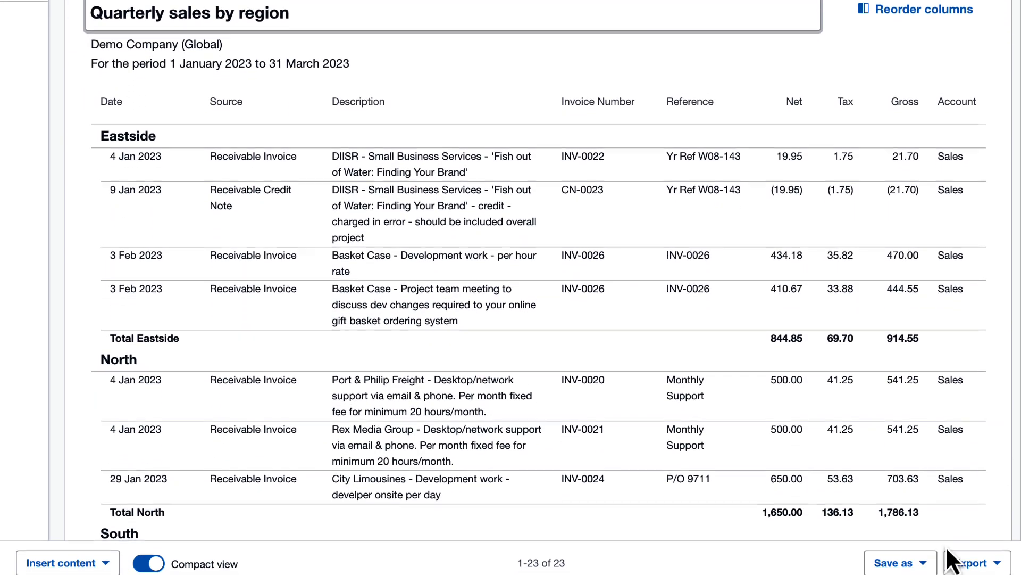
{"action": "left_click", "coordinate": [923, 558]}
{"action": "left_click", "coordinate": [851, 514]}
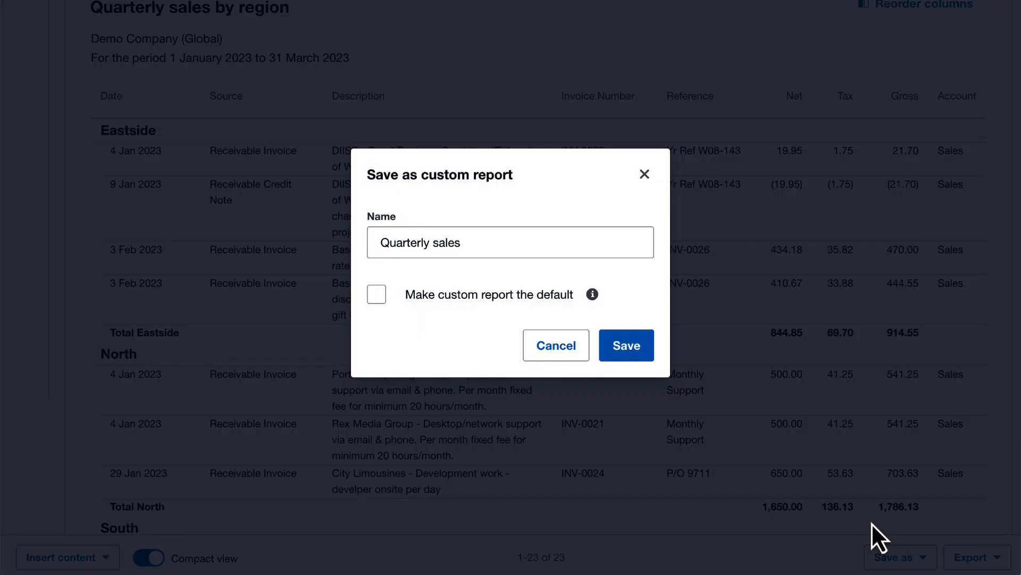
{"action": "left_click", "coordinate": [531, 249]}
{"action": "type", "text": "by region"}
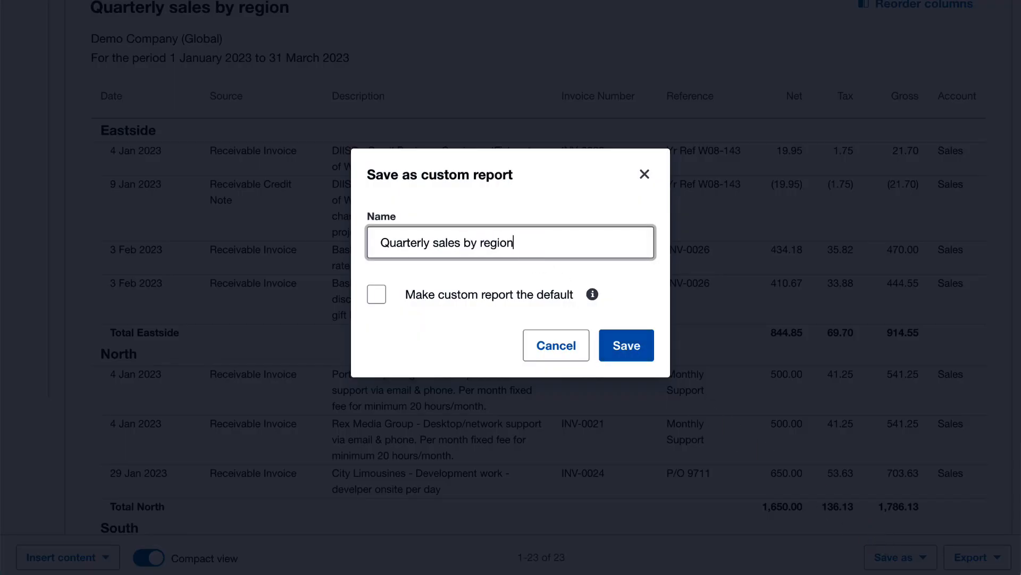
{"action": "left_click", "coordinate": [642, 346]}
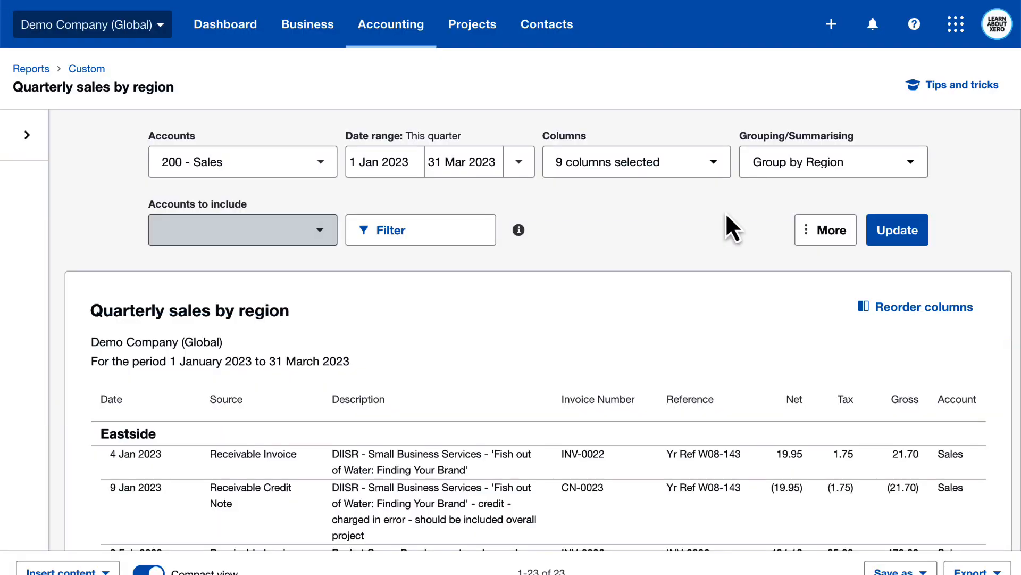
Group the report by Contact and deselect the Account, Description, Invoice Number and Region columns
{"action": "left_click", "coordinate": [858, 172]}
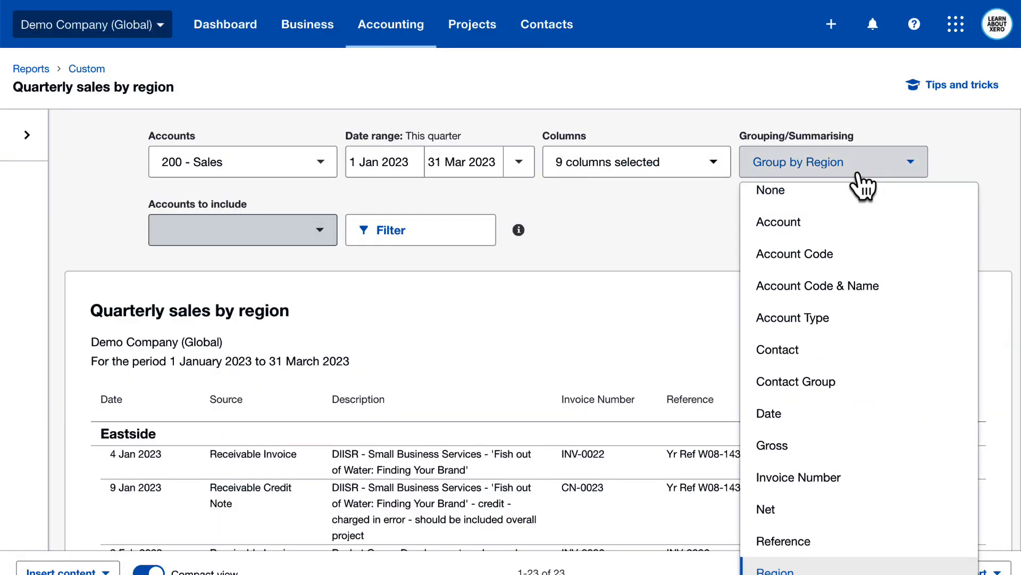
{"action": "left_click", "coordinate": [848, 350]}
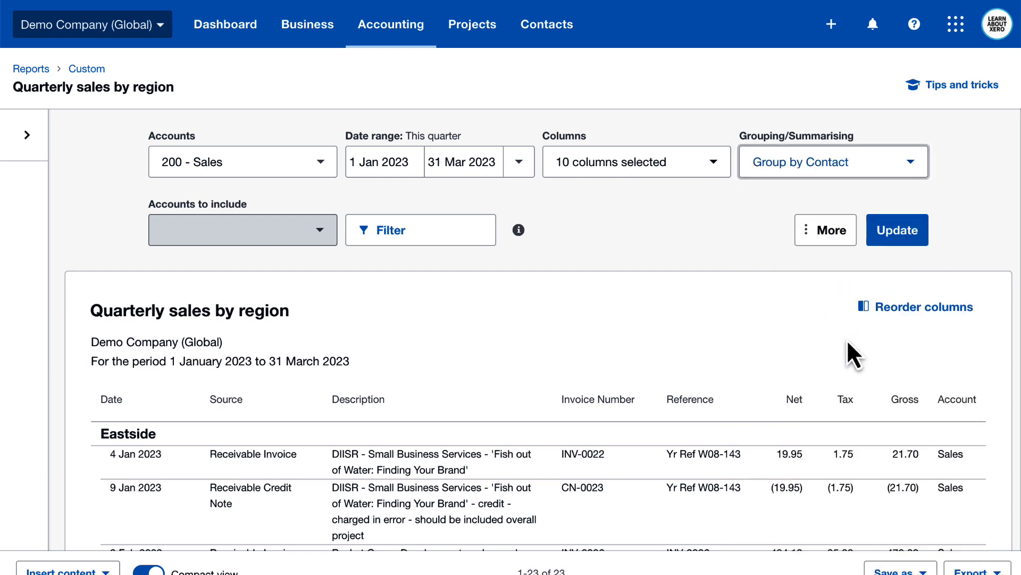
{"action": "left_click", "coordinate": [708, 163]}
{"action": "left_click", "coordinate": [573, 213]}
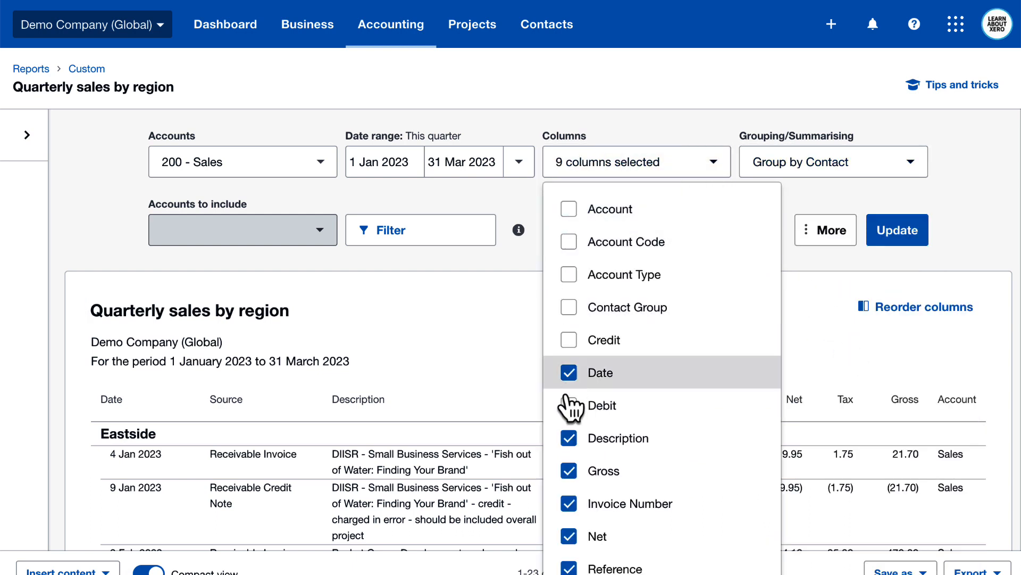
{"action": "left_click", "coordinate": [569, 439]}
{"action": "left_click", "coordinate": [569, 504]}
{"action": "scroll", "coordinate": [585, 505], "scroll_direction": "down", "scroll_amount": 4}
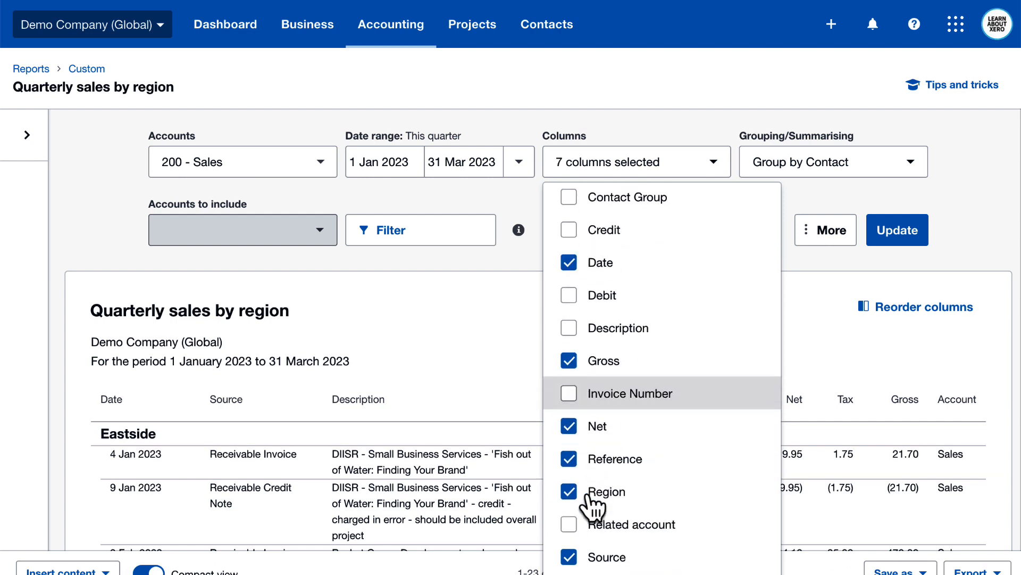
{"action": "left_click", "coordinate": [569, 418]}
{"action": "scroll", "coordinate": [575, 410], "scroll_direction": "down", "scroll_amount": 1}
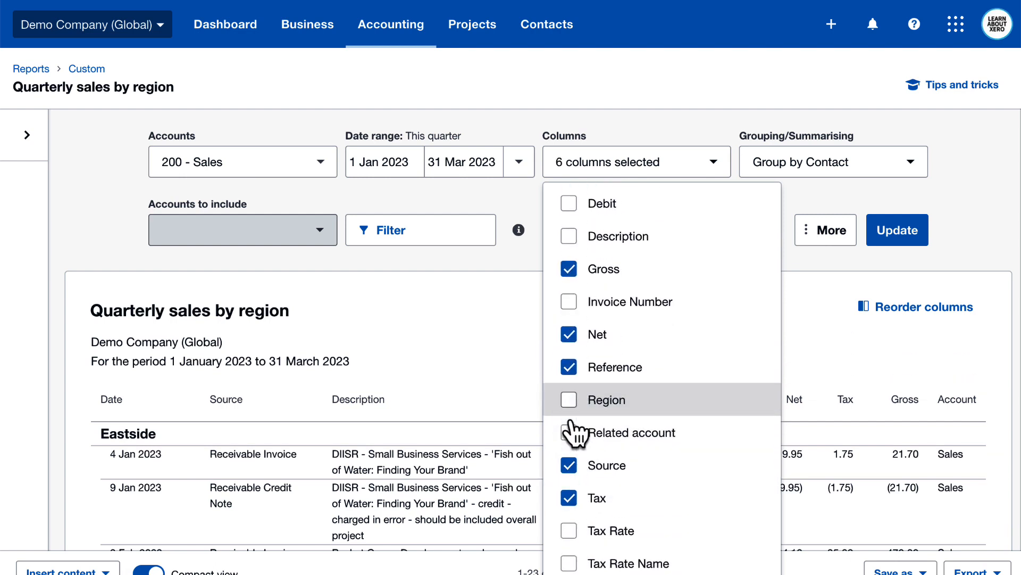
Add the Tax Rate and Tax Rate Name columns and update the report
{"action": "left_click", "coordinate": [570, 531]}
{"action": "left_click", "coordinate": [570, 560]}
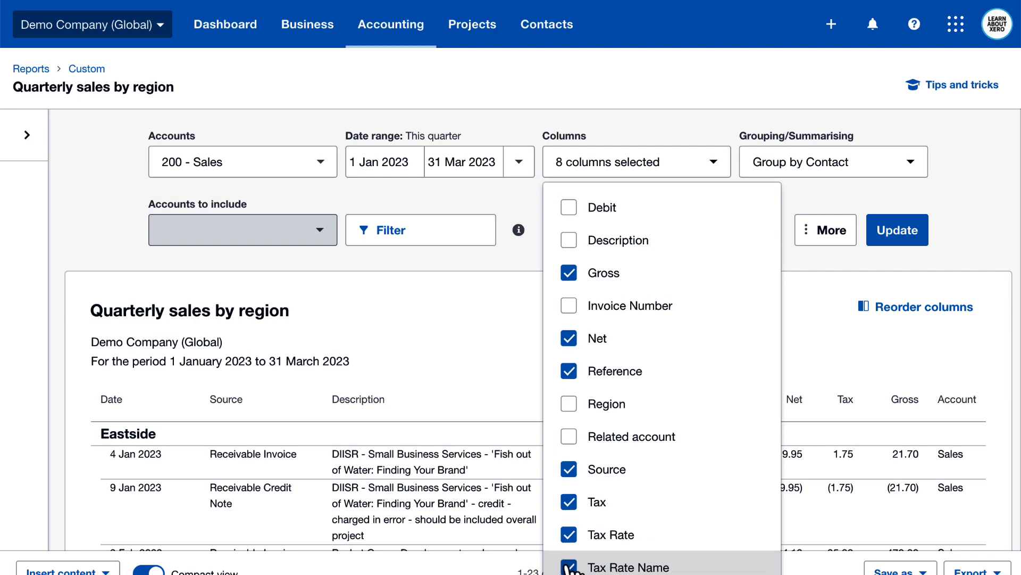
{"action": "scroll", "coordinate": [682, 481], "scroll_direction": "up", "scroll_amount": 1}
{"action": "left_click", "coordinate": [887, 240]}
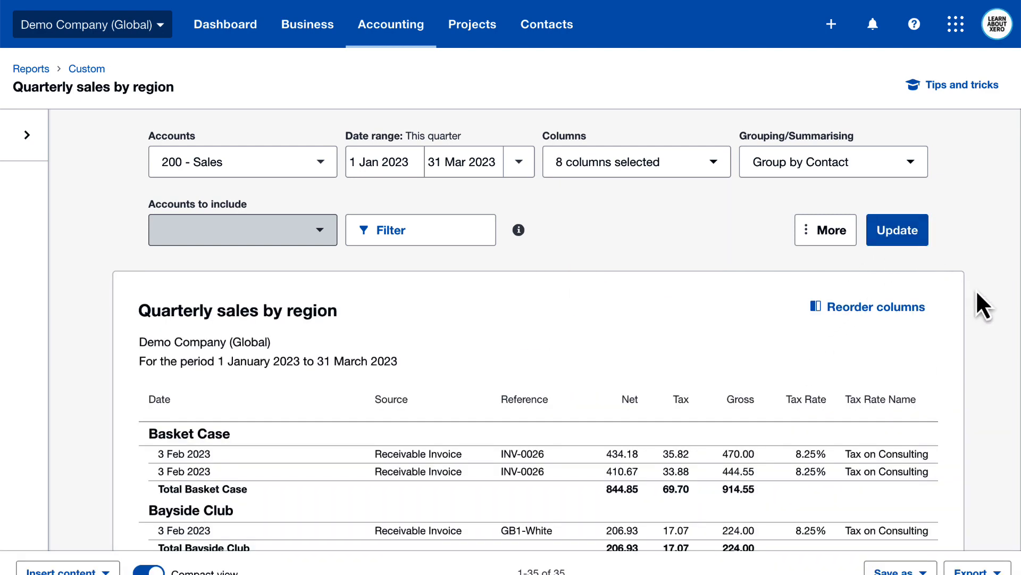
Change the report title to "Quarterly sales by contact"
{"action": "scroll", "coordinate": [977, 291], "scroll_direction": "down", "scroll_amount": 5}
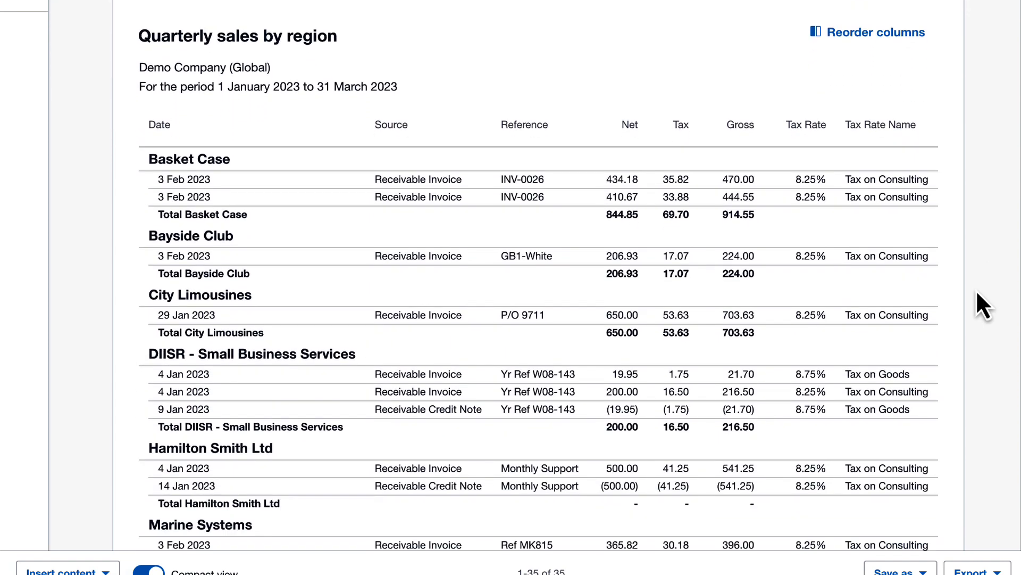
{"action": "left_click", "coordinate": [427, 15]}
{"action": "key", "text": "BackSpace"}
{"action": "key", "text": "BackSpace"}
{"action": "key", "text": "BackSpace"}
{"action": "key", "text": "BackSpace"}
{"action": "key", "text": "BackSpace"}
{"action": "key", "text": "BackSpace"}
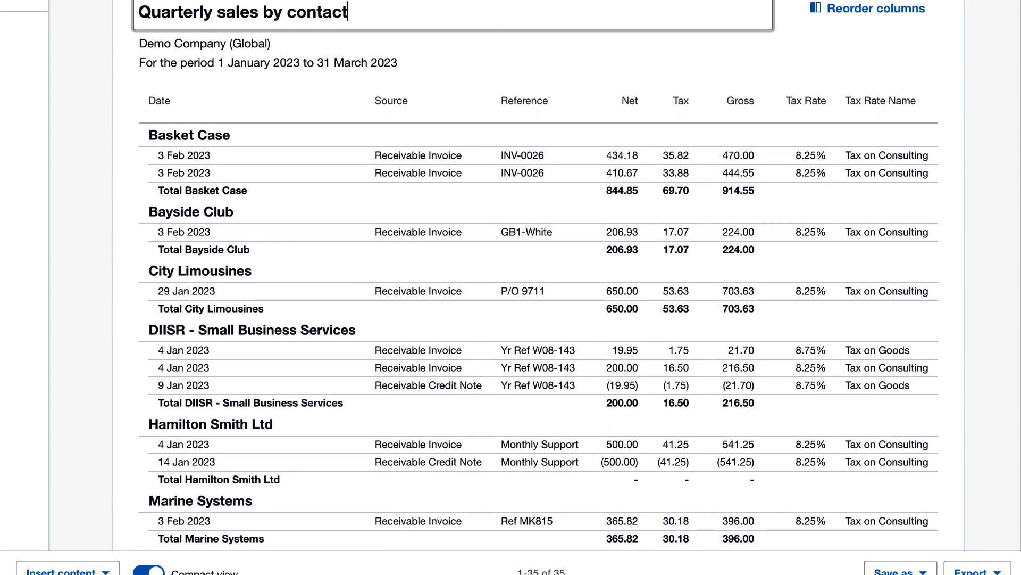
{"action": "type", "text": "contact"}
Save the report as a custom report named "Quarterly sales by contact", without making it the default
{"action": "scroll", "coordinate": [864, 474], "scroll_direction": "down", "scroll_amount": 1}
{"action": "left_click", "coordinate": [926, 558]}
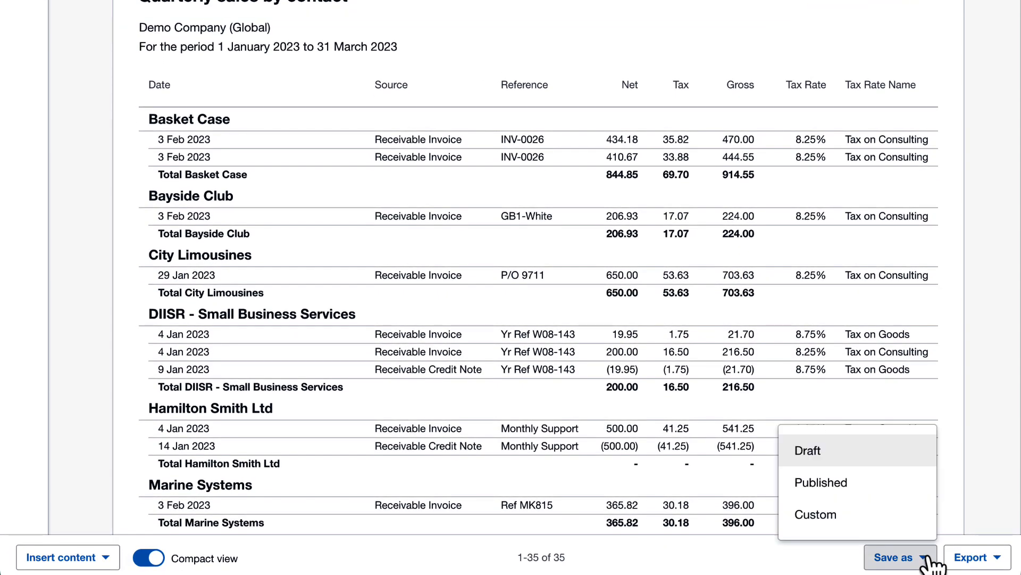
{"action": "left_click", "coordinate": [911, 521]}
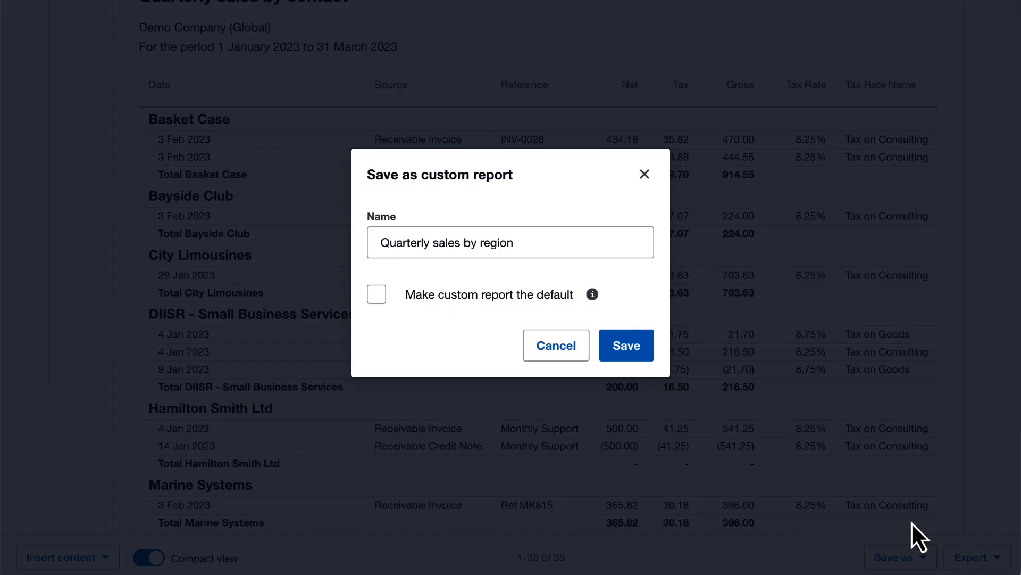
{"action": "left_click", "coordinate": [536, 249]}
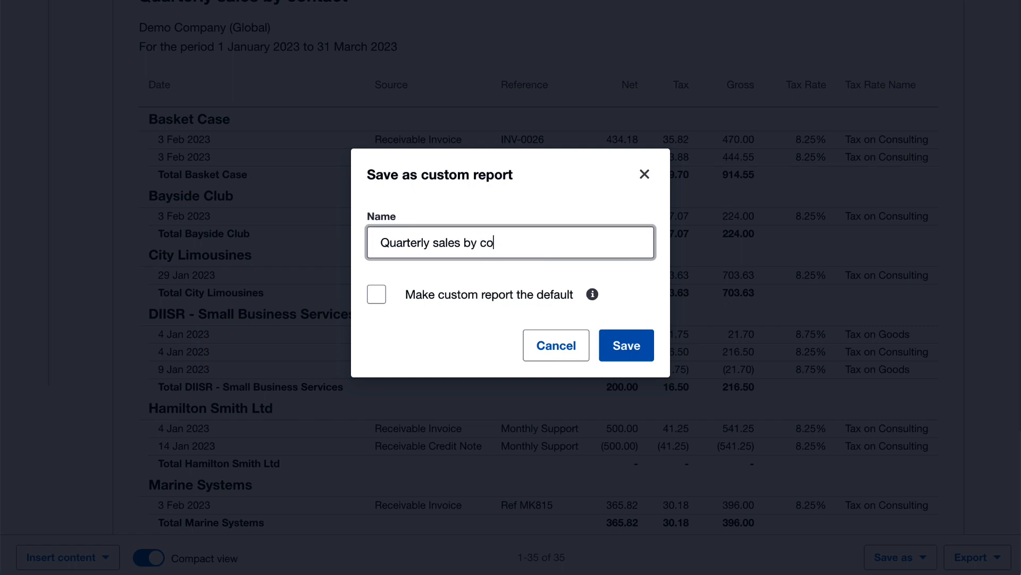
{"action": "left_click", "coordinate": [628, 347]}
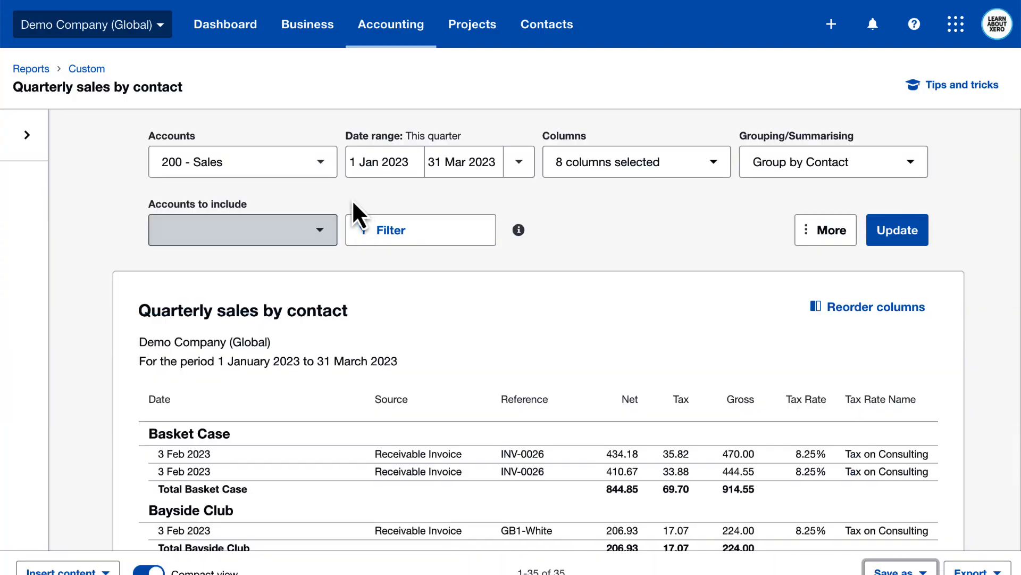
Replace the Sales account selection with 300 - Purchases and 310 - Cost of Goods Sold
{"action": "left_click", "coordinate": [320, 162]}
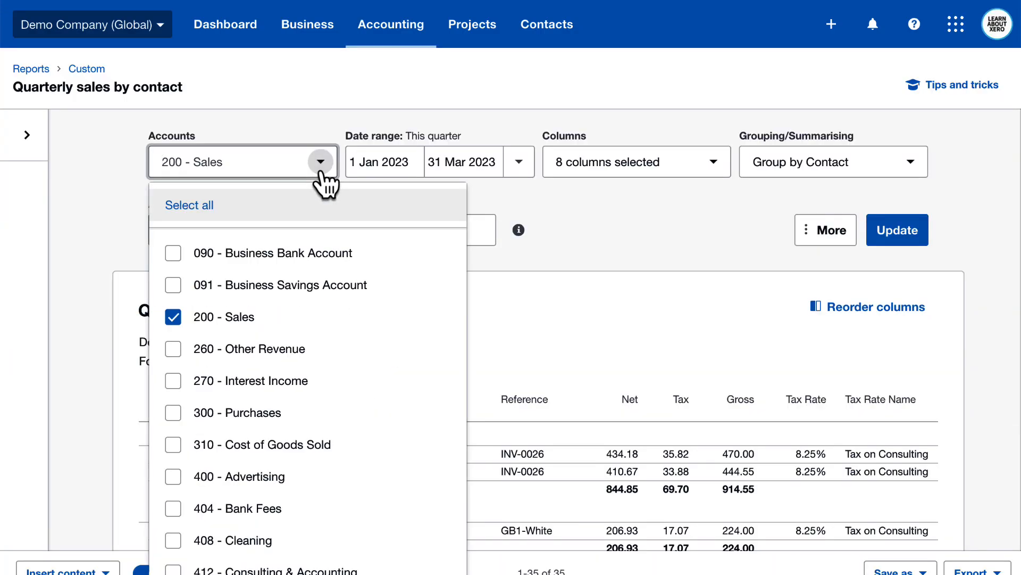
{"action": "left_click", "coordinate": [211, 207]}
{"action": "left_click", "coordinate": [207, 208]}
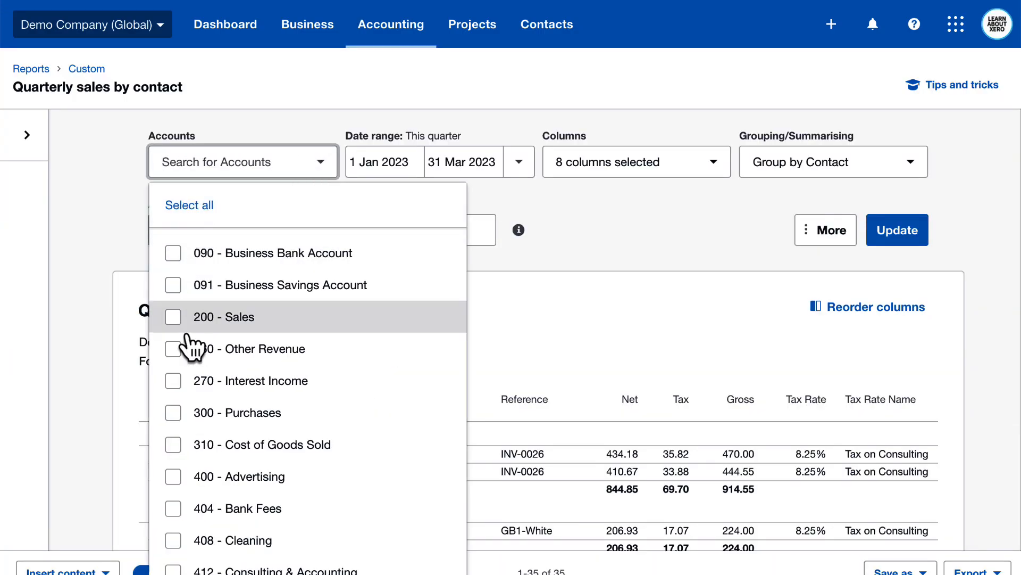
{"action": "left_click", "coordinate": [174, 413]}
{"action": "left_click", "coordinate": [173, 444]}
Add the expense accounts 400, 404, 408, 412, 420, 425, 429 and 433 to the report's account selection
{"action": "scroll", "coordinate": [173, 449], "scroll_direction": "down", "scroll_amount": 4}
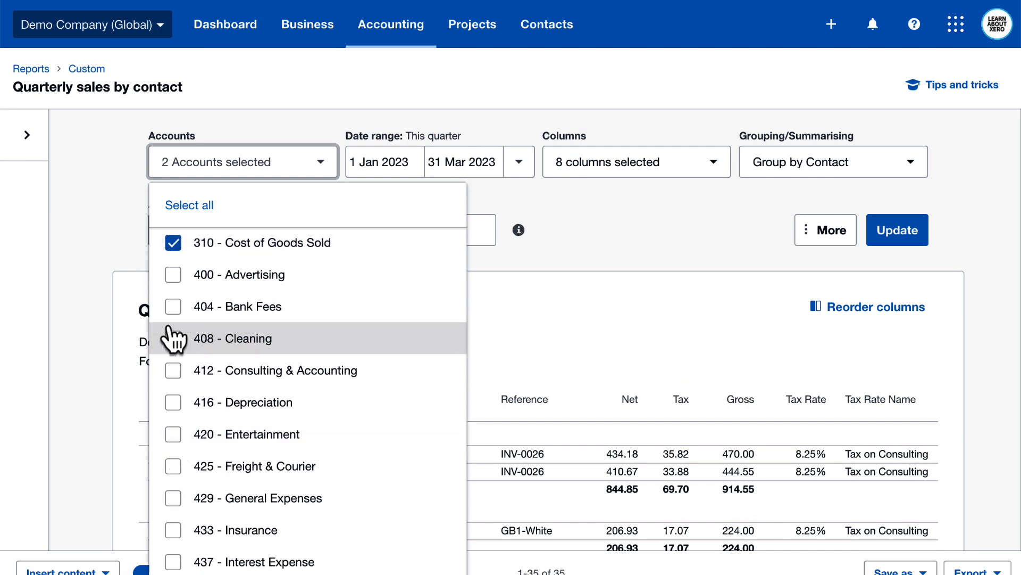
{"action": "left_click", "coordinate": [173, 274]}
{"action": "left_click", "coordinate": [173, 307]}
{"action": "left_click", "coordinate": [173, 338]}
{"action": "left_click", "coordinate": [173, 371]}
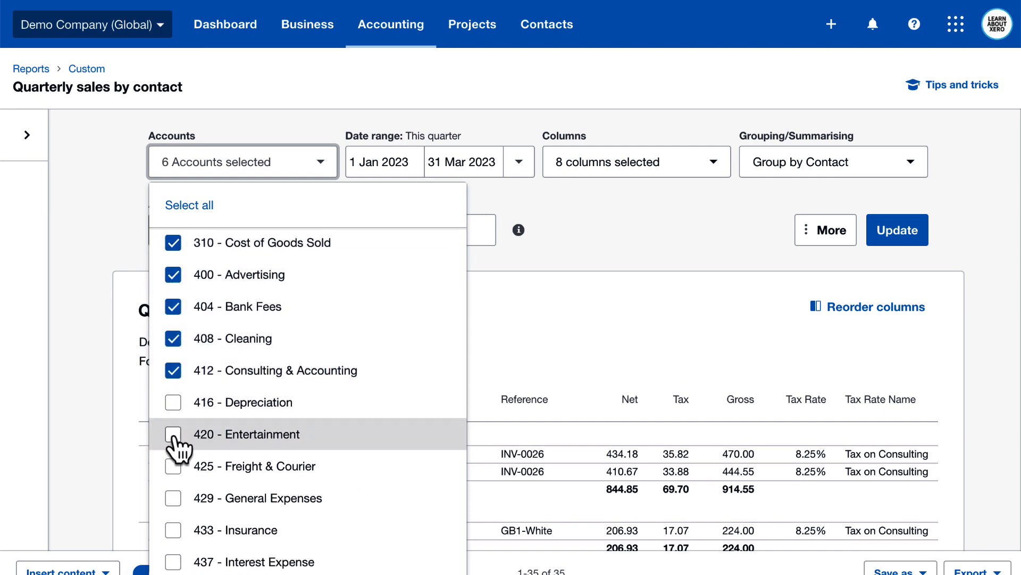
{"action": "left_click", "coordinate": [173, 434]}
{"action": "left_click", "coordinate": [173, 466]}
{"action": "left_click", "coordinate": [173, 498]}
{"action": "left_click", "coordinate": [172, 530]}
Add the expense accounts 437, 441, 445, 449, 453, 461, 469 and 473 to the report's account selection
{"action": "scroll", "coordinate": [176, 535], "scroll_direction": "down", "scroll_amount": 4}
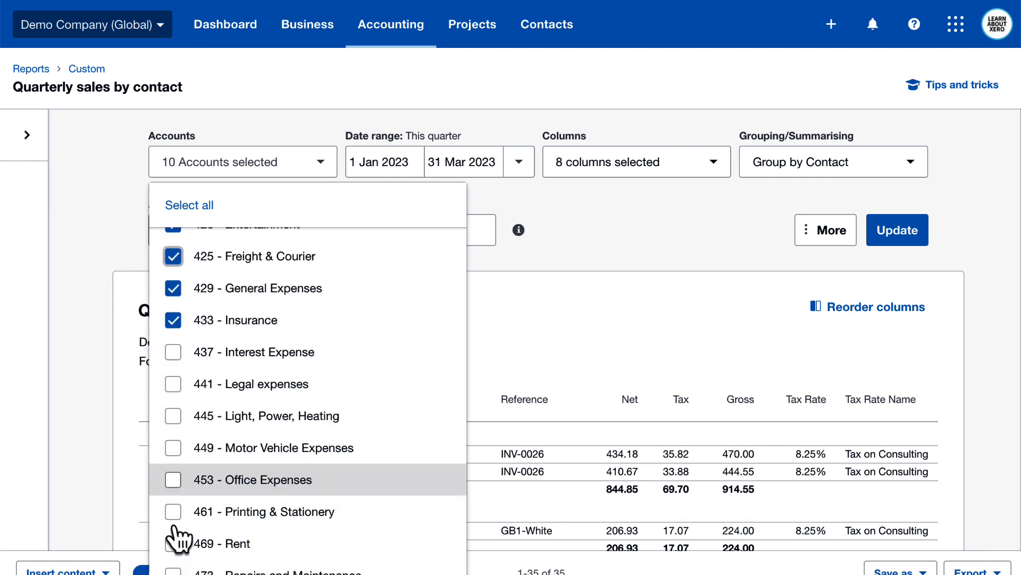
{"action": "left_click", "coordinate": [173, 332]}
{"action": "left_click", "coordinate": [173, 365]}
{"action": "left_click", "coordinate": [173, 397]}
{"action": "left_click", "coordinate": [173, 429]}
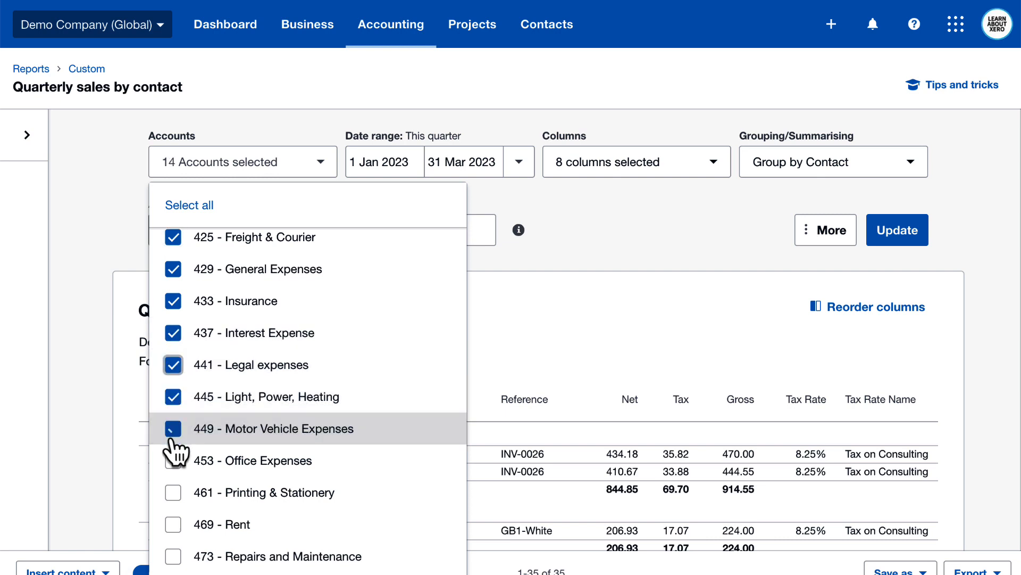
{"action": "left_click", "coordinate": [173, 461]}
{"action": "scroll", "coordinate": [173, 463], "scroll_direction": "down", "scroll_amount": 3}
{"action": "left_click", "coordinate": [173, 391]}
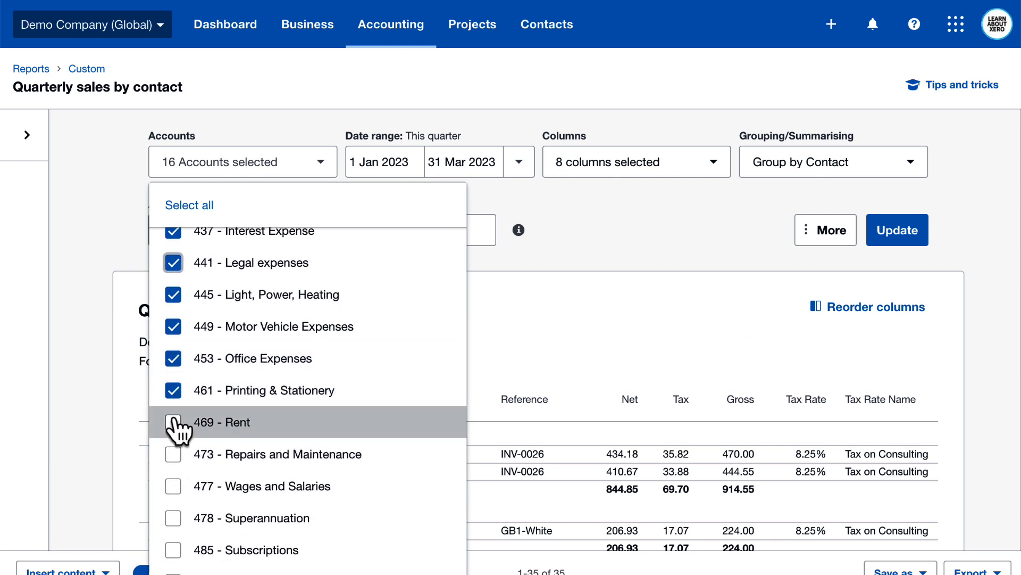
{"action": "left_click", "coordinate": [173, 424]}
{"action": "left_click", "coordinate": [173, 455]}
{"action": "left_click", "coordinate": [86, 412]}
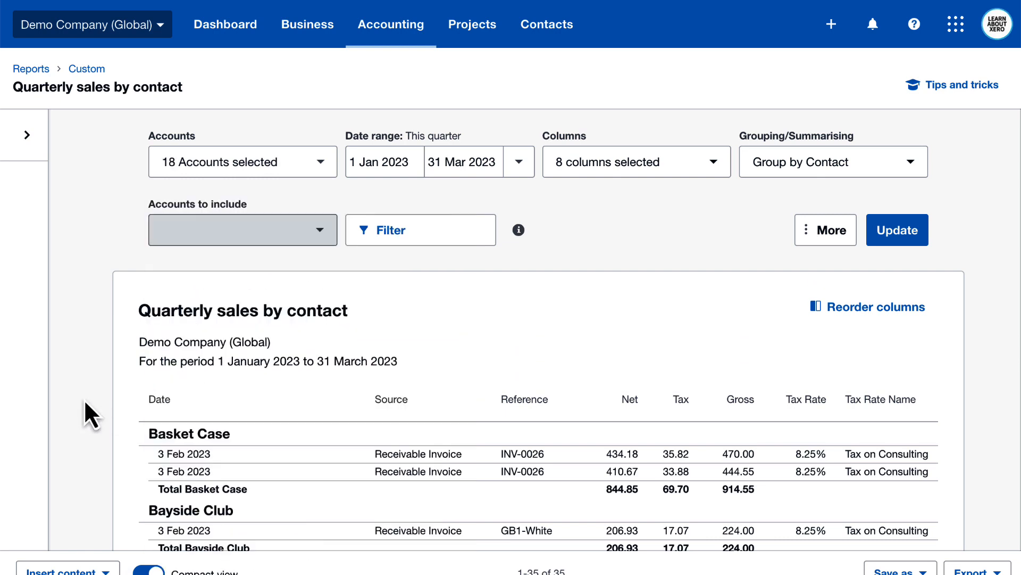
Set the date range to Last financial year and add the Account, Account Code and Description columns
{"action": "left_click", "coordinate": [515, 171]}
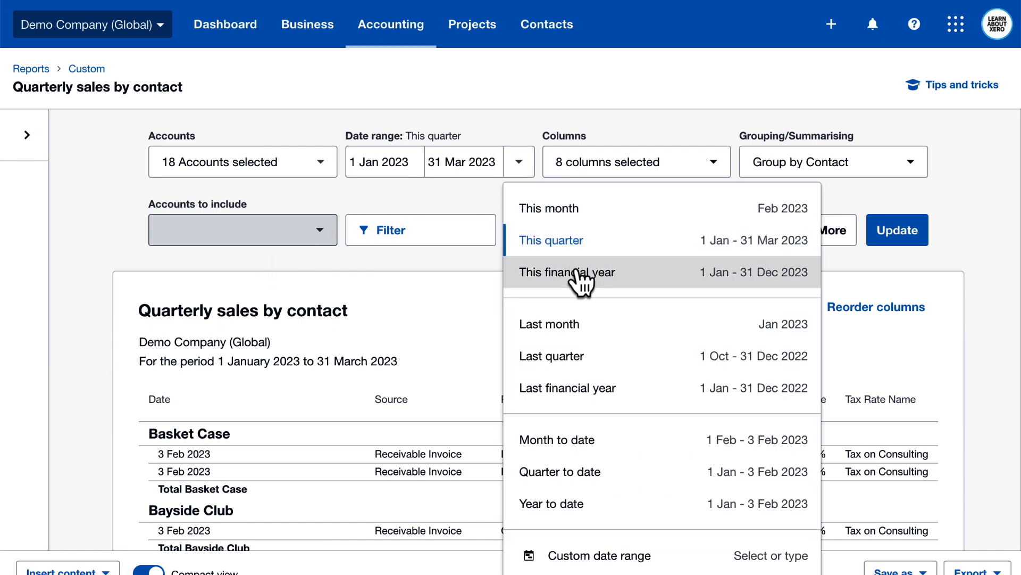
{"action": "left_click", "coordinate": [636, 402]}
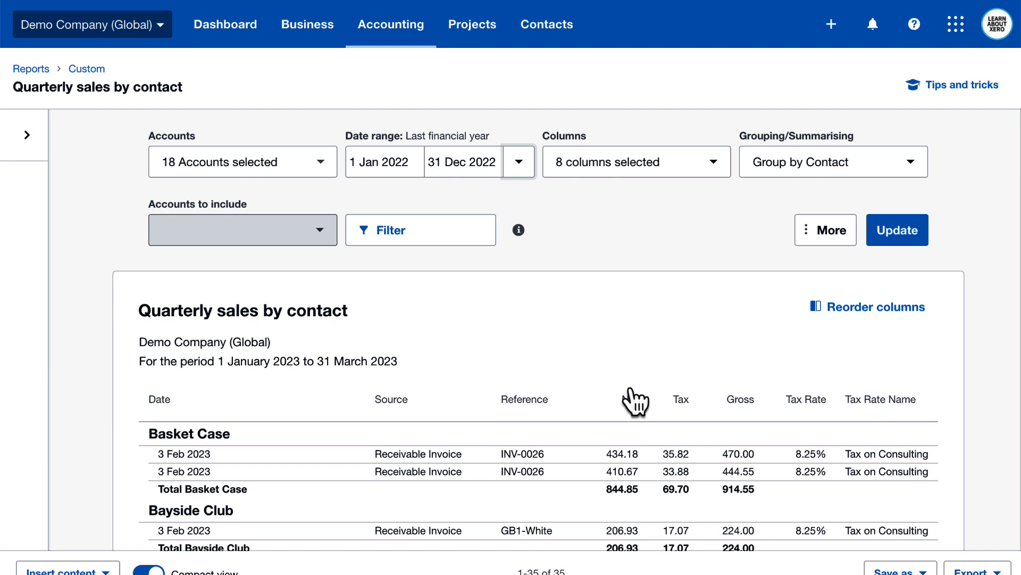
{"action": "left_click", "coordinate": [715, 175]}
{"action": "left_click", "coordinate": [569, 209]}
{"action": "left_click", "coordinate": [569, 242]}
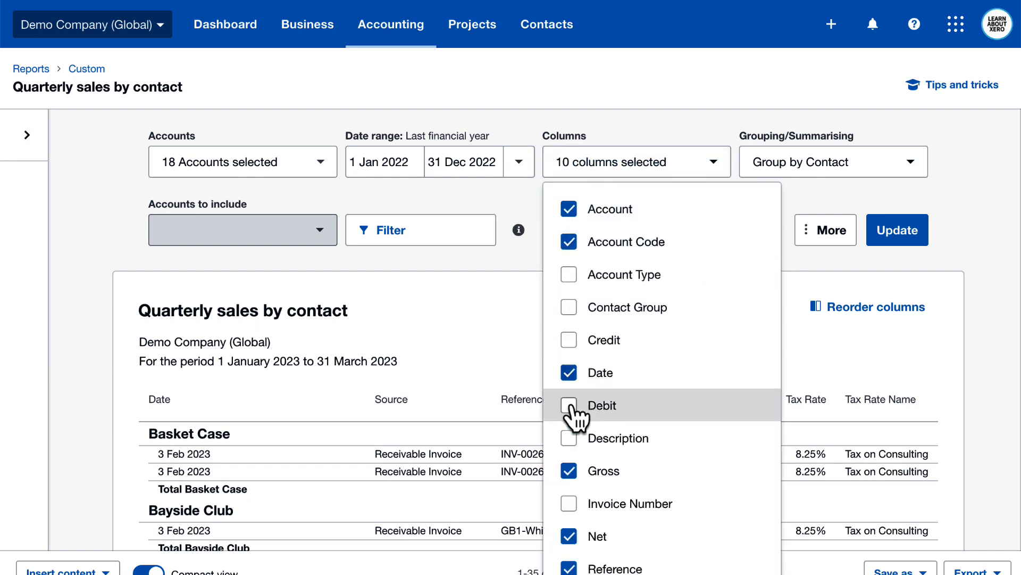
{"action": "left_click", "coordinate": [569, 438]}
Deselect the Gross, Reference, Tax, Tax Rate and Tax Rate Name columns
{"action": "scroll", "coordinate": [572, 438], "scroll_direction": "down", "scroll_amount": 3}
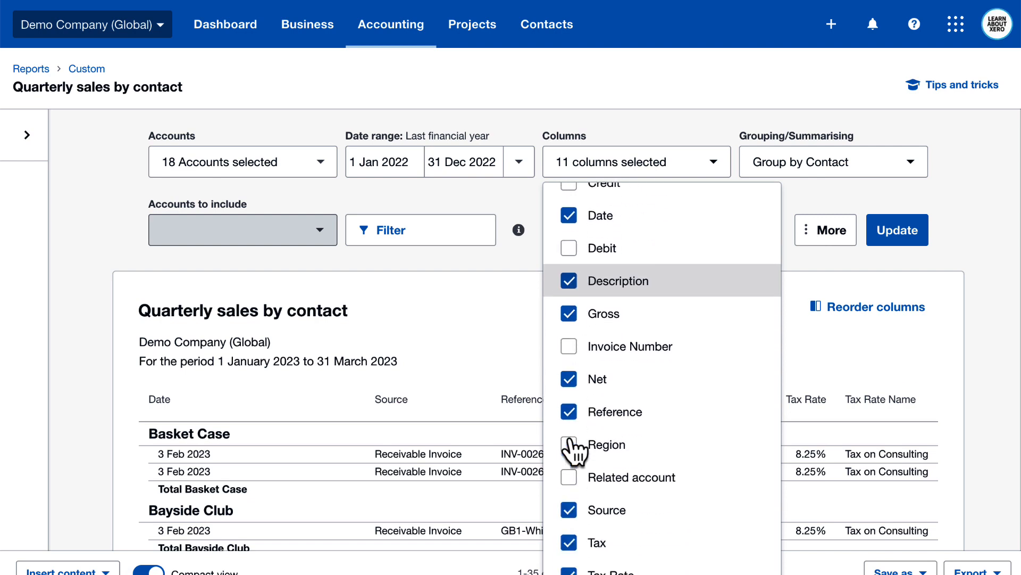
{"action": "left_click", "coordinate": [569, 314]}
{"action": "left_click", "coordinate": [568, 412]}
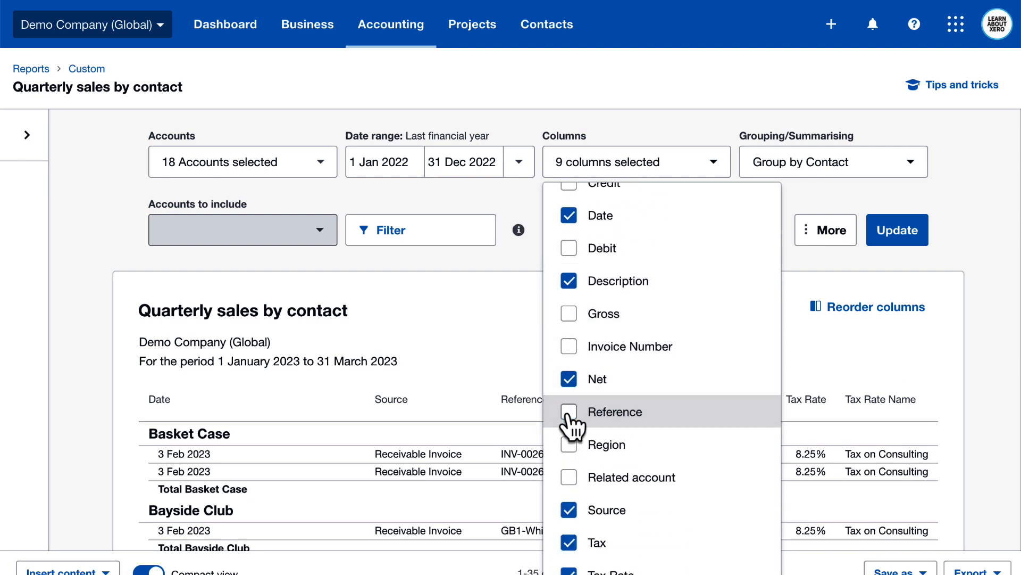
{"action": "scroll", "coordinate": [572, 423], "scroll_direction": "down", "scroll_amount": 1}
{"action": "left_click", "coordinate": [568, 498]}
{"action": "left_click", "coordinate": [569, 530]}
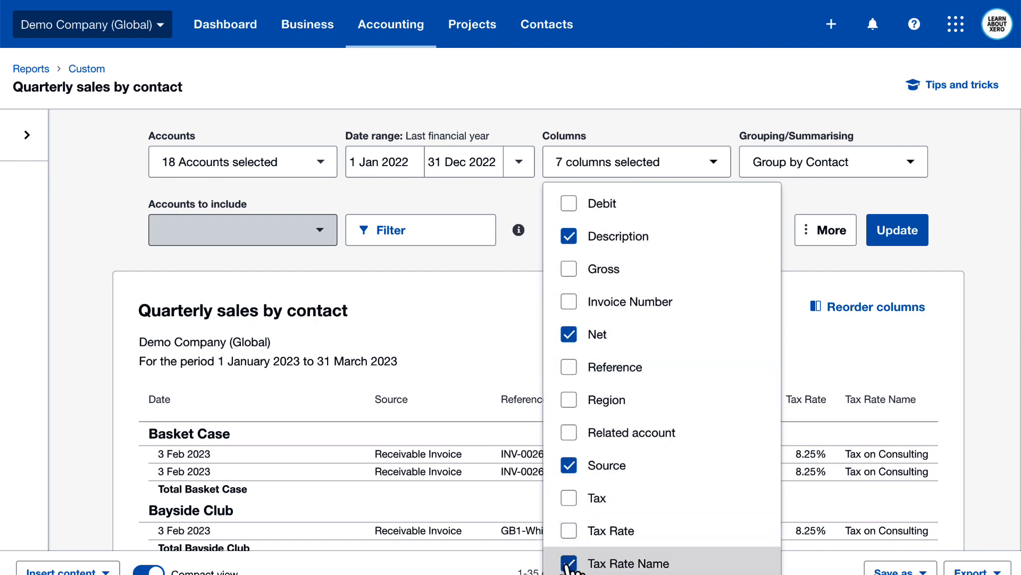
{"action": "left_click", "coordinate": [844, 260]}
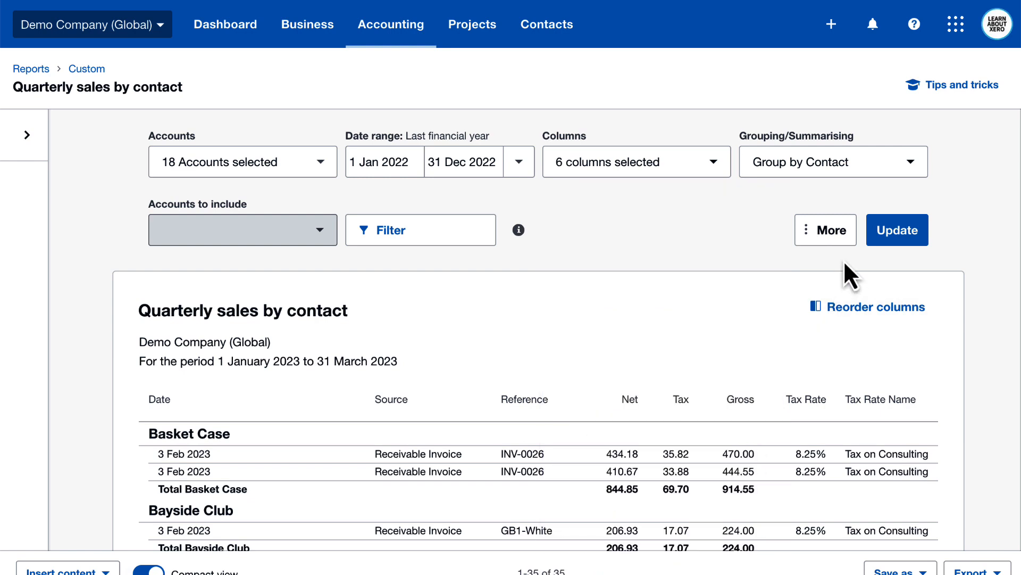
Set the report's grouping to None and update the report
{"action": "left_click", "coordinate": [895, 165]}
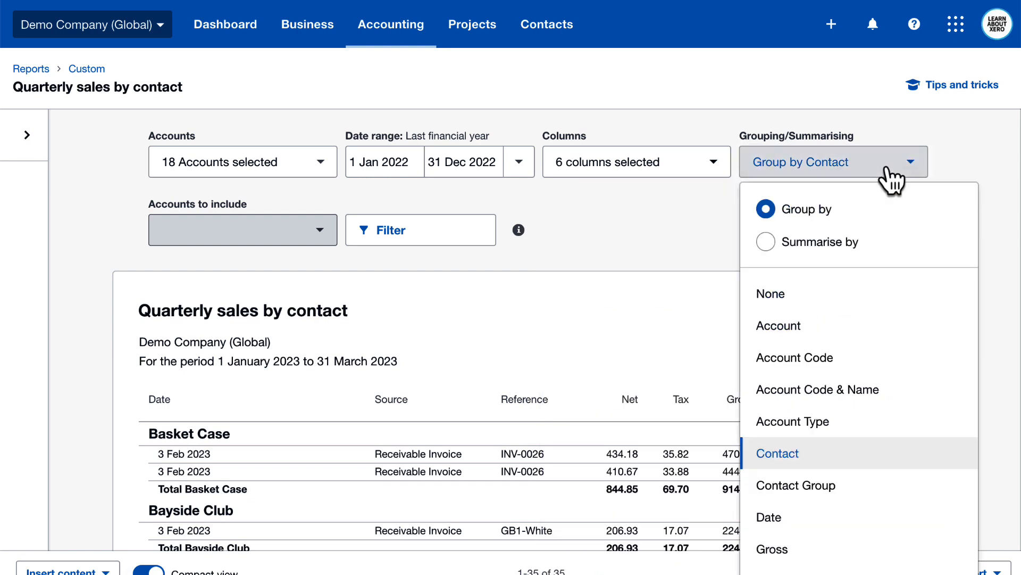
{"action": "left_click", "coordinate": [845, 308]}
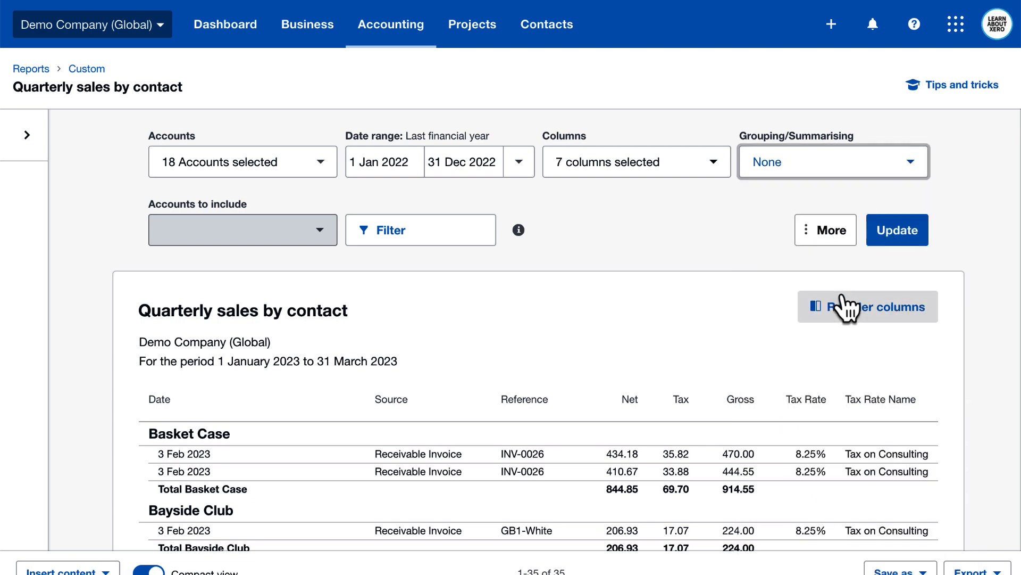
{"action": "left_click", "coordinate": [894, 239]}
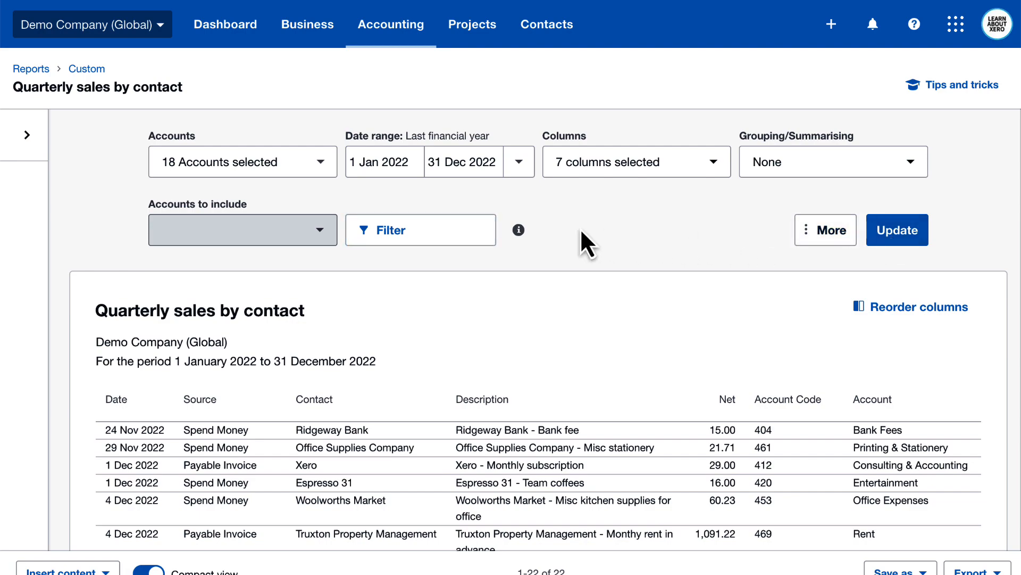
Filter the report to transactions with a Net amount from 500 upwards and update it
{"action": "left_click", "coordinate": [450, 232]}
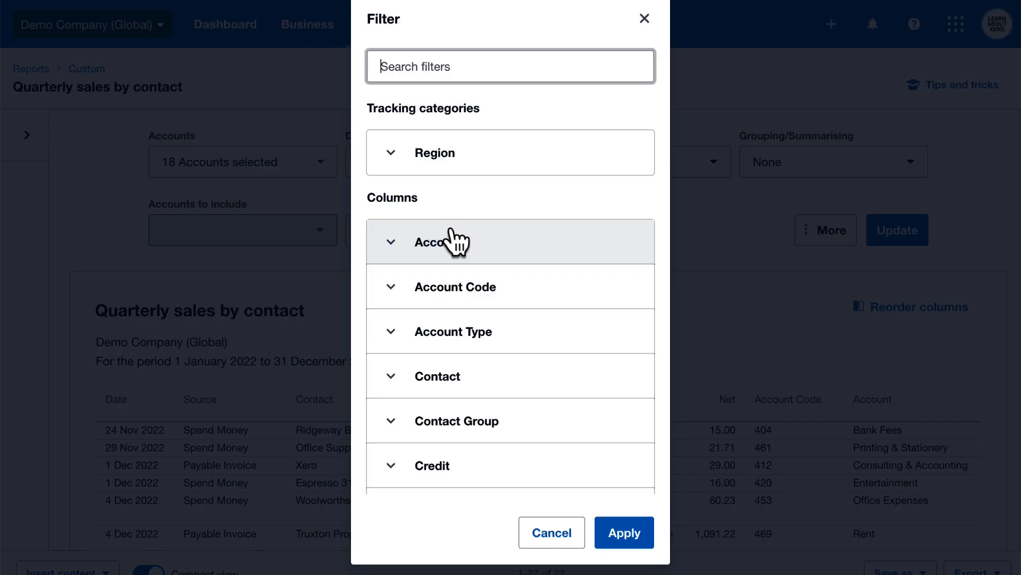
{"action": "scroll", "coordinate": [455, 242], "scroll_direction": "down", "scroll_amount": 5}
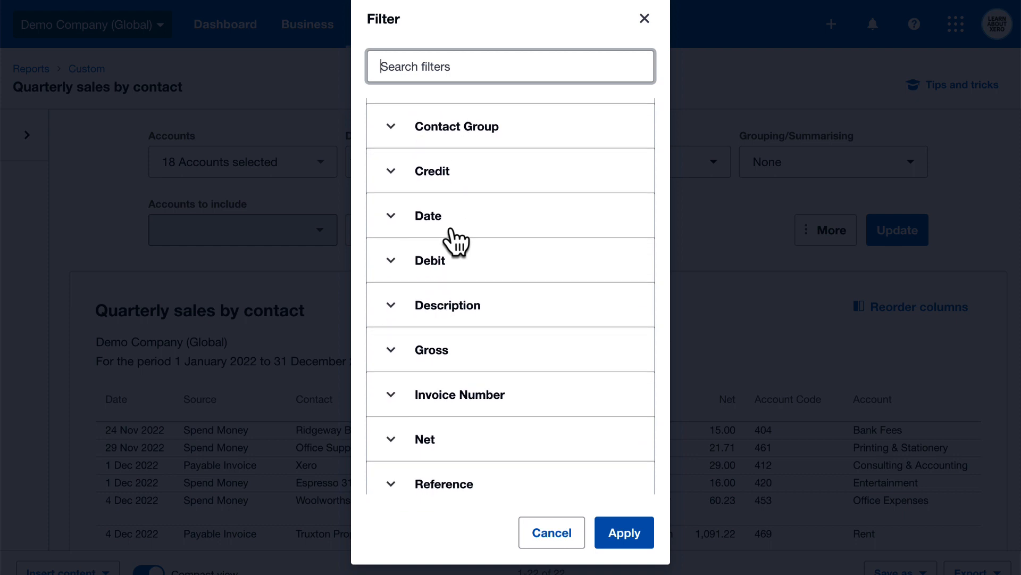
{"action": "left_click", "coordinate": [392, 440]}
{"action": "scroll", "coordinate": [394, 450], "scroll_direction": "down", "scroll_amount": 3}
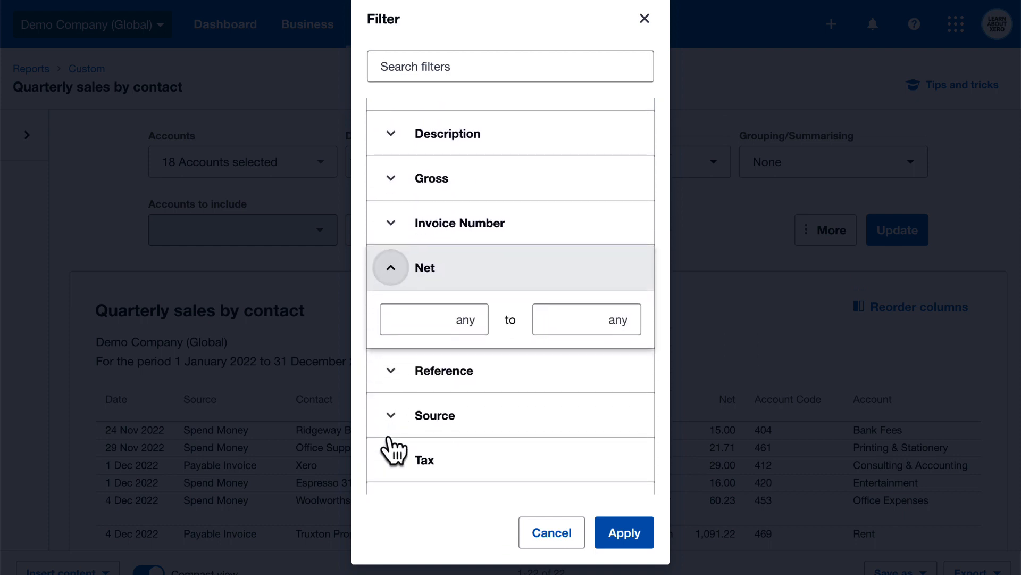
{"action": "left_click", "coordinate": [464, 322]}
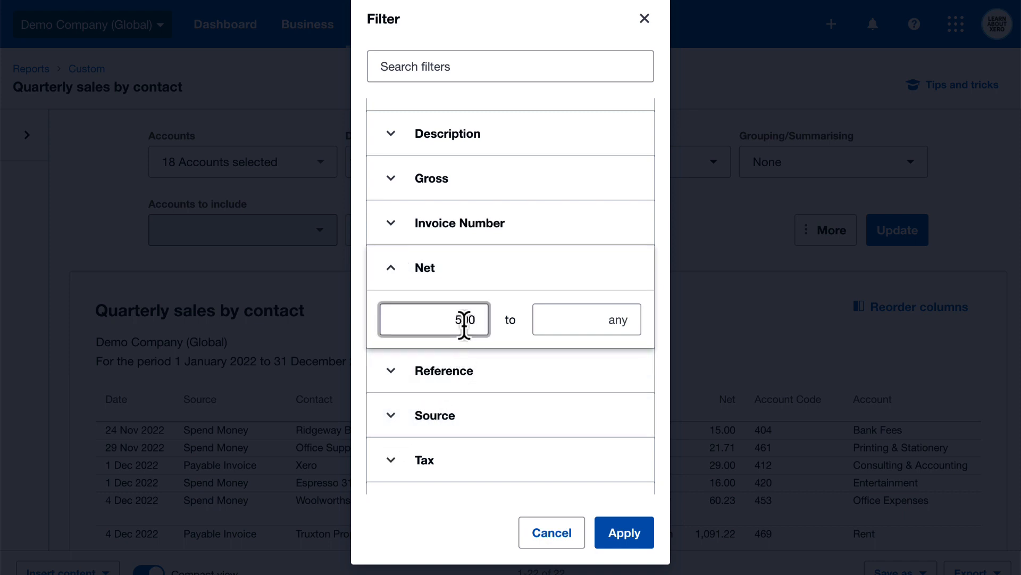
{"action": "left_click", "coordinate": [621, 536]}
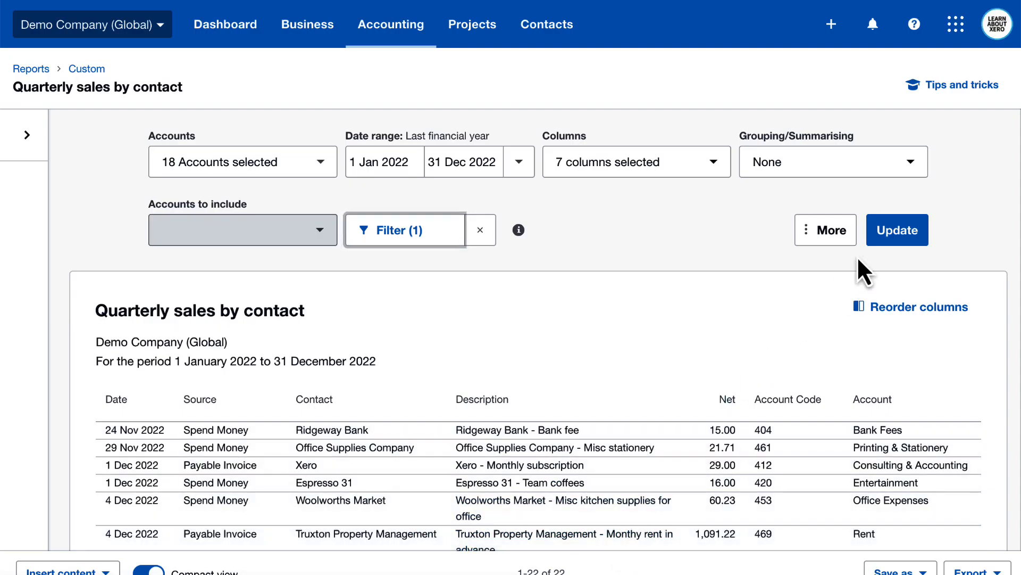
{"action": "left_click", "coordinate": [892, 234]}
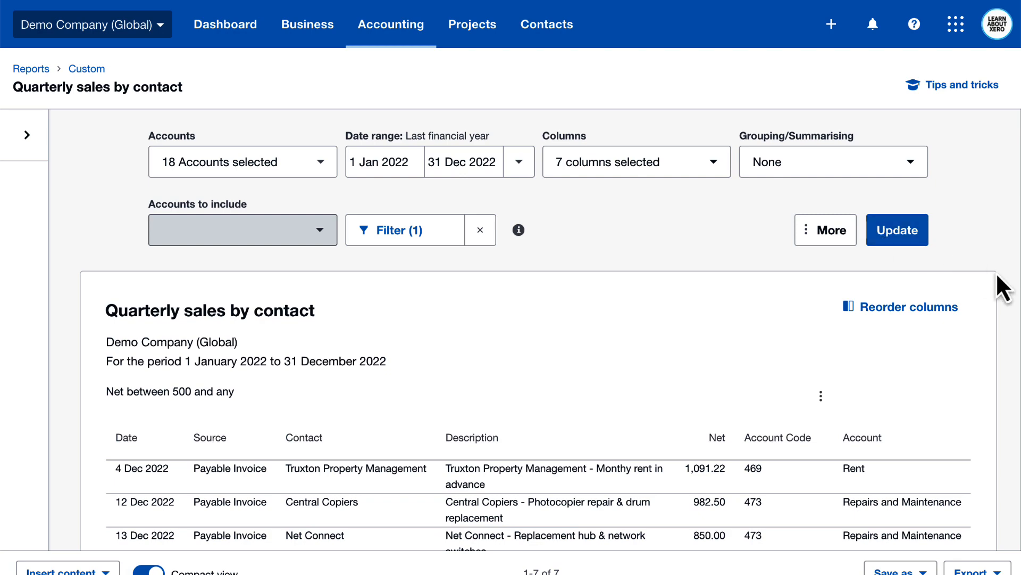
Retitle the report "Review of expenses - net expenditure over $500" and copy the new title
{"action": "scroll", "coordinate": [1000, 274], "scroll_direction": "down", "scroll_amount": 1}
{"action": "scroll", "coordinate": [1000, 273], "scroll_direction": "down", "scroll_amount": 3}
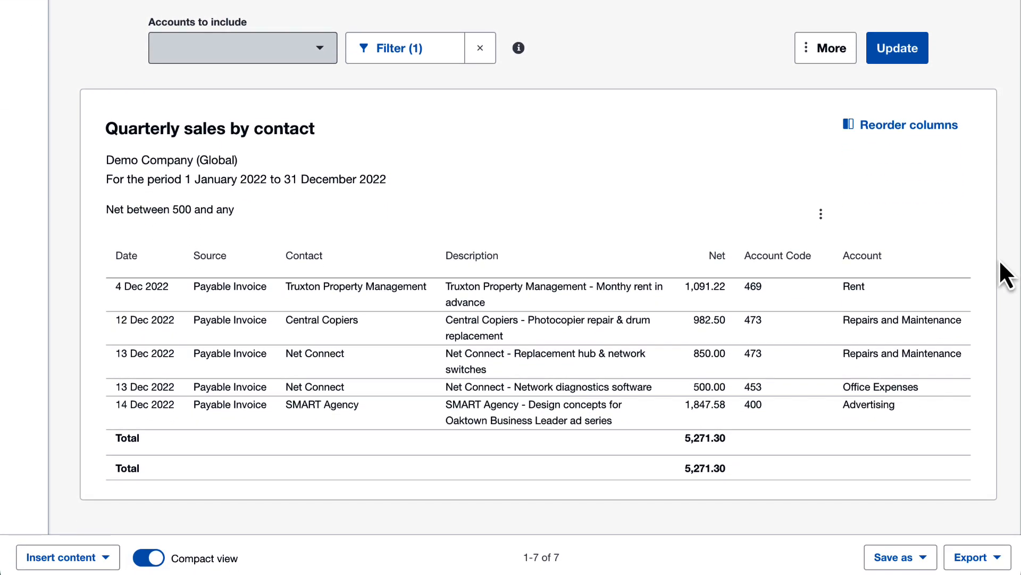
{"action": "left_click", "coordinate": [431, 141]}
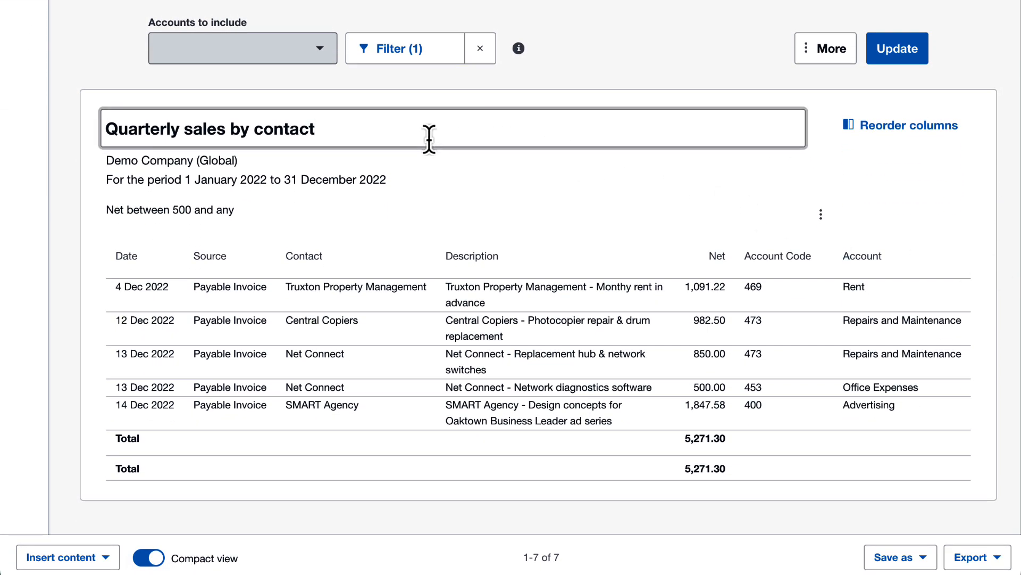
{"action": "left_click_drag", "start_coordinate": [342, 137], "coordinate": [101, 136]}
{"action": "type", "text": "Review of expenses - net expenditure over $500"}
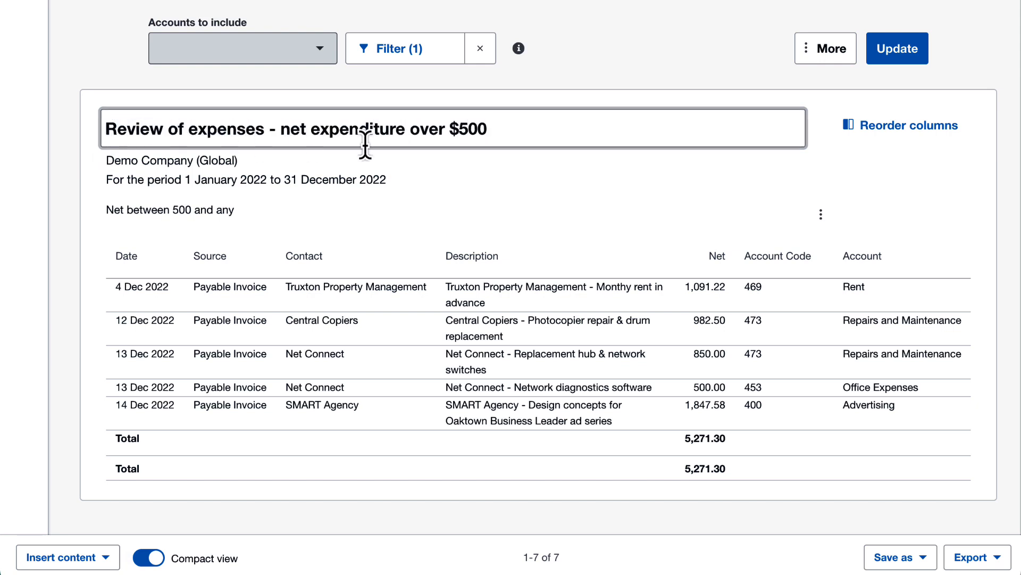
{"action": "left_click_drag", "start_coordinate": [513, 137], "coordinate": [102, 124]}
{"action": "key", "text": "ctrl+c"}
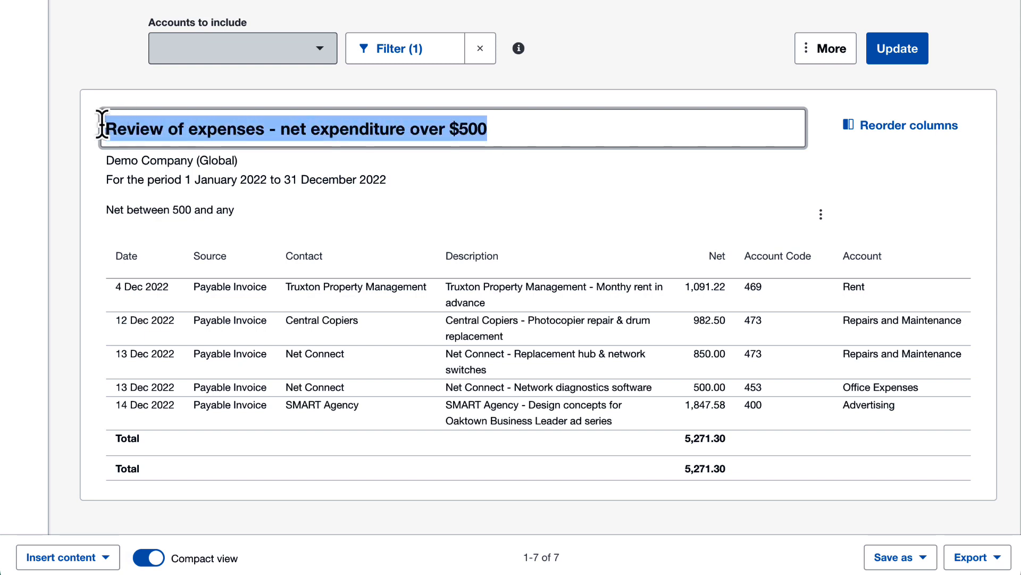
Save the report as a custom report named "Review of expenses - net expenditure over $500"
{"action": "left_click", "coordinate": [883, 558]}
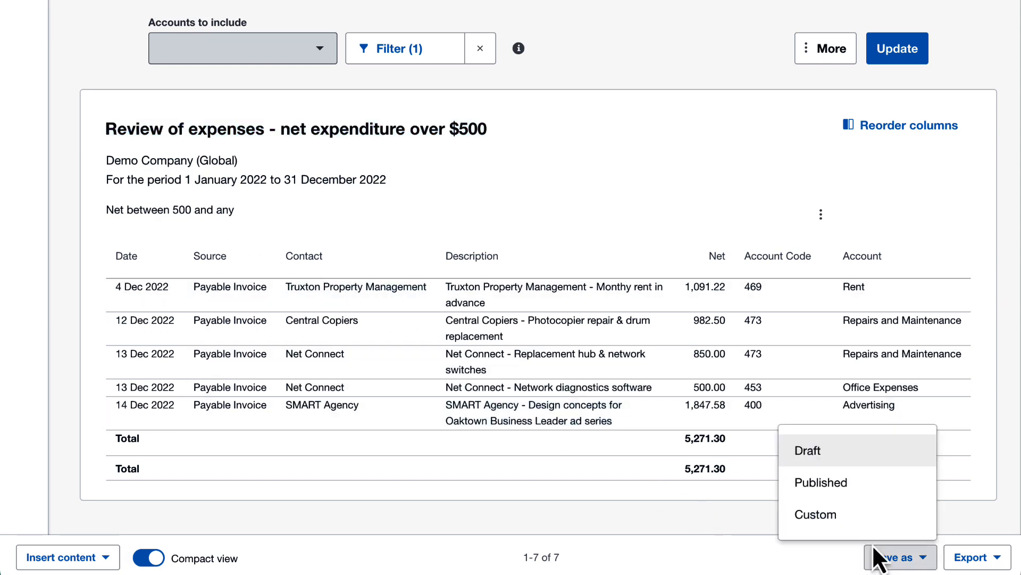
{"action": "left_click", "coordinate": [857, 517]}
{"action": "left_click_drag", "start_coordinate": [523, 242], "coordinate": [373, 243]}
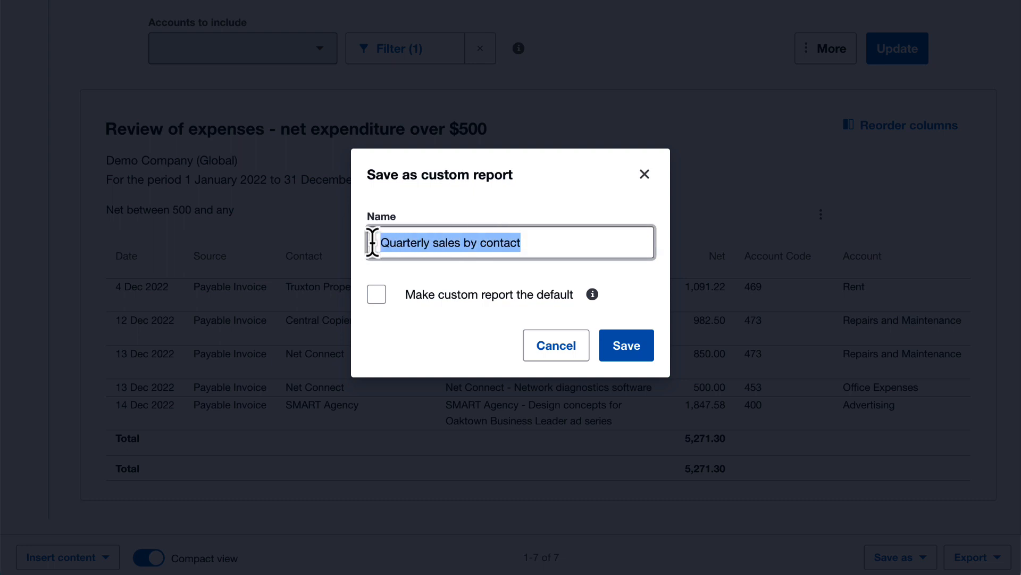
{"action": "key", "text": "ctrl+v"}
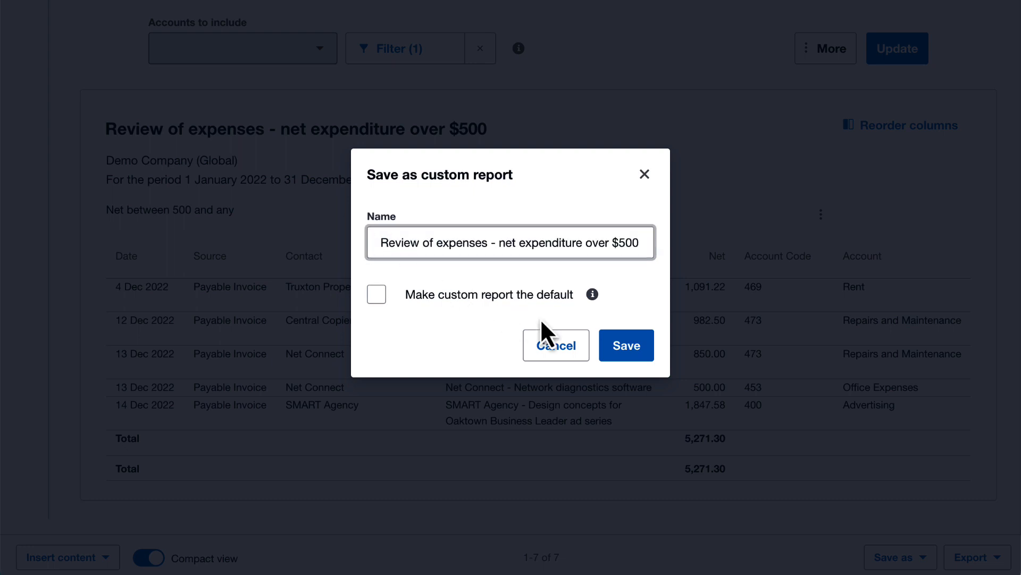
{"action": "left_click", "coordinate": [622, 346]}
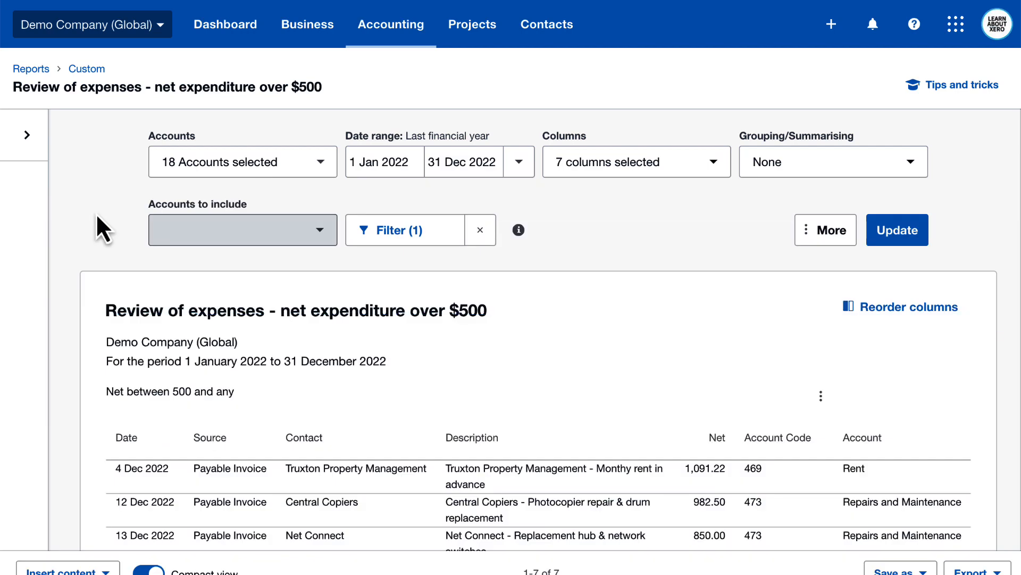
Limit the account selection to 090 - Business Bank Account and set the date range to Last month
{"action": "left_click", "coordinate": [270, 161]}
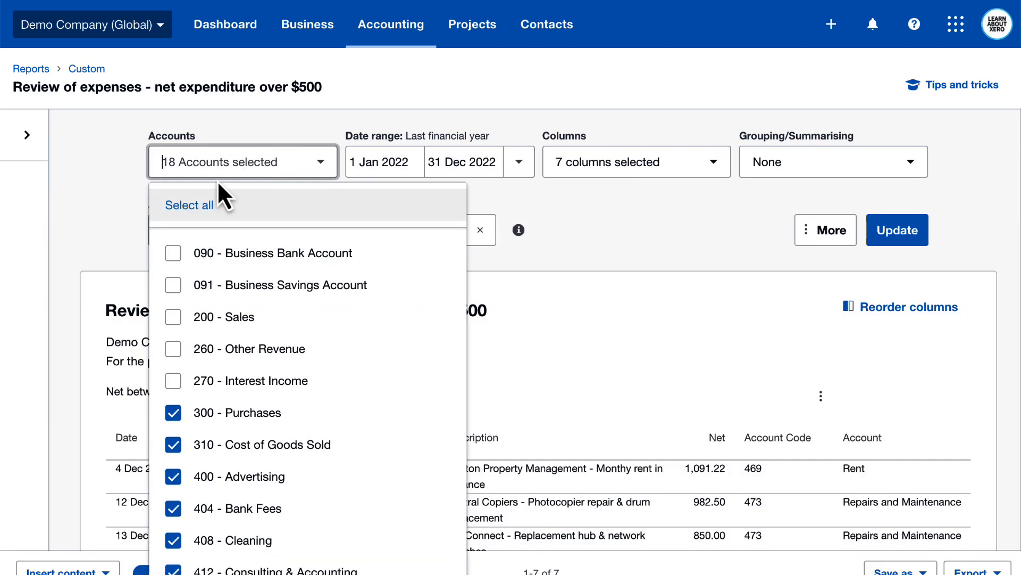
{"action": "left_click", "coordinate": [184, 208]}
{"action": "left_click", "coordinate": [184, 211]}
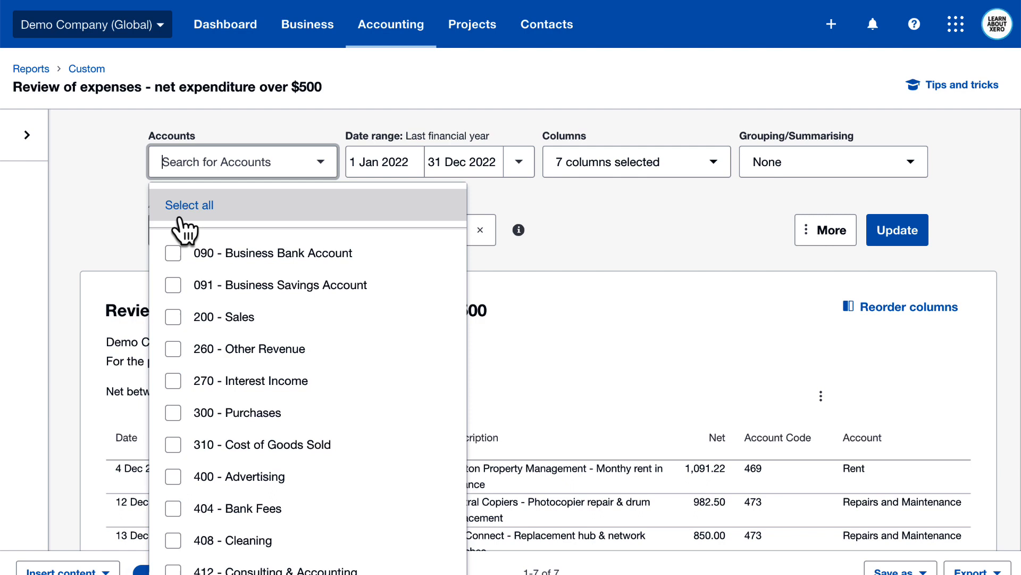
{"action": "left_click", "coordinate": [173, 254]}
{"action": "left_click", "coordinate": [133, 245]}
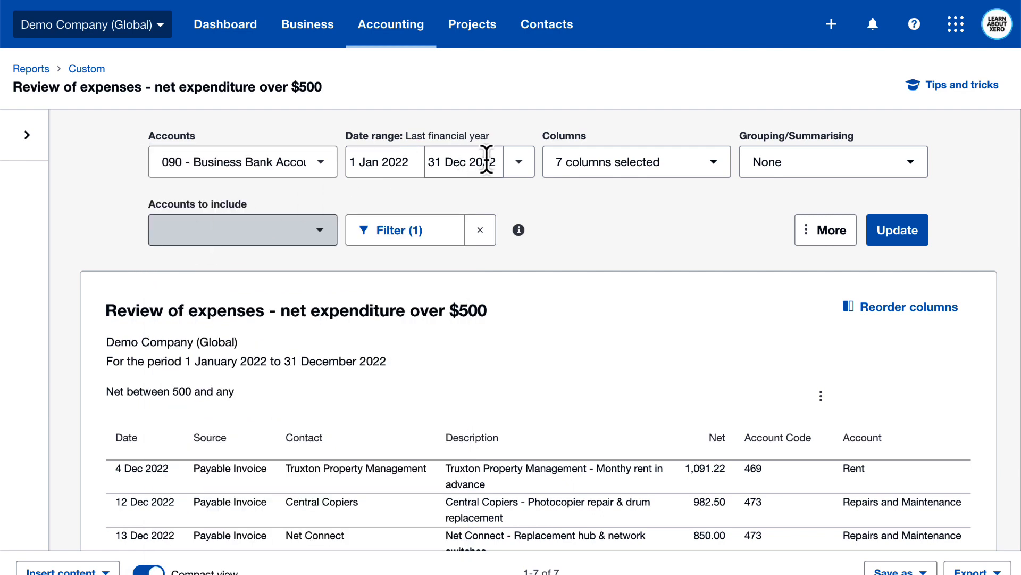
{"action": "left_click", "coordinate": [521, 168]}
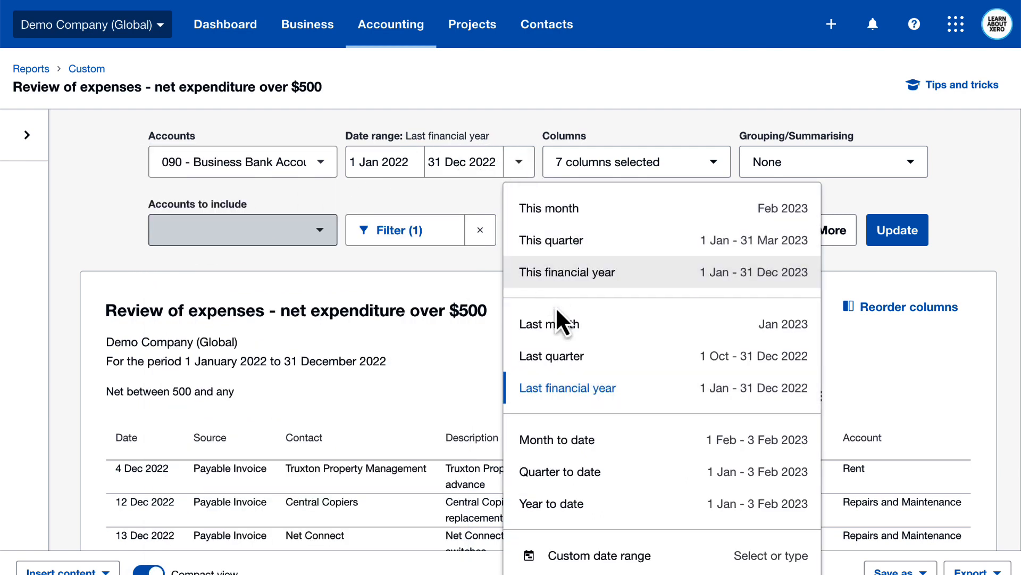
{"action": "left_click", "coordinate": [557, 324]}
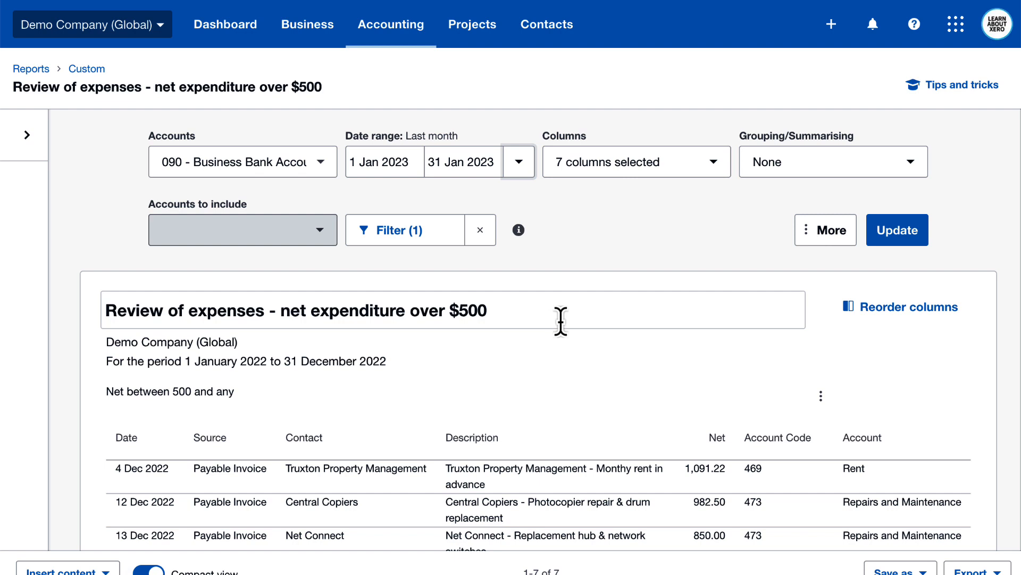
Remove the Account Code and Net columns and add Credit, Debit, Reference and Related account
{"action": "left_click", "coordinate": [713, 170]}
{"action": "left_click", "coordinate": [570, 242]}
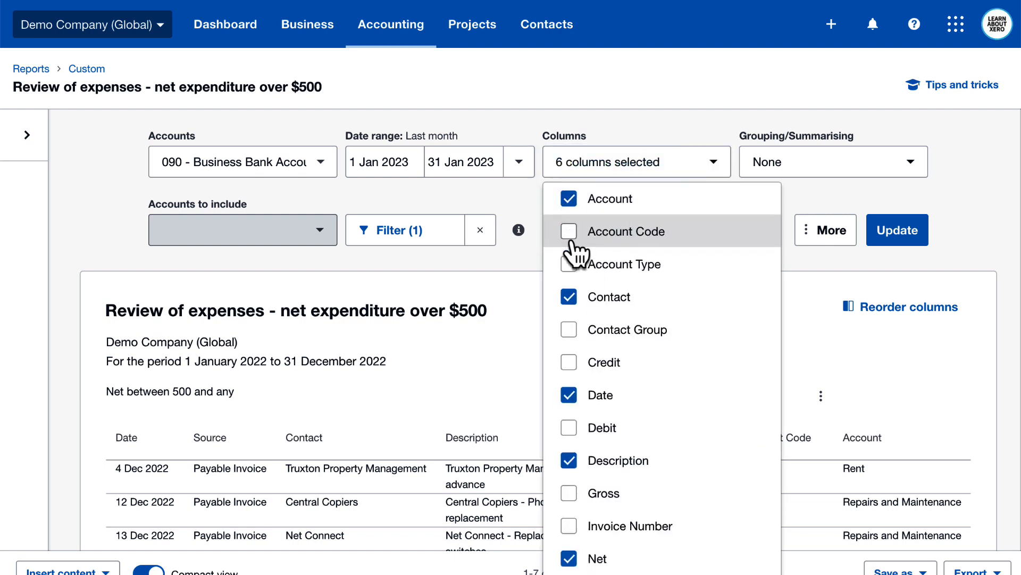
{"action": "scroll", "coordinate": [574, 245], "scroll_direction": "down", "scroll_amount": 2}
{"action": "left_click", "coordinate": [569, 267]}
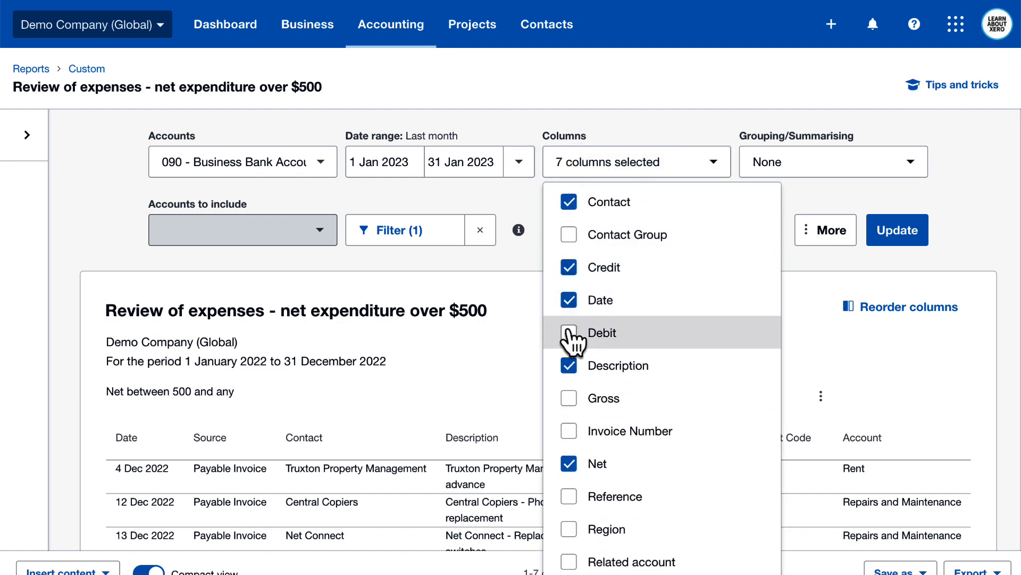
{"action": "left_click", "coordinate": [569, 332]}
{"action": "scroll", "coordinate": [572, 341], "scroll_direction": "down", "scroll_amount": 2}
{"action": "left_click", "coordinate": [569, 371]}
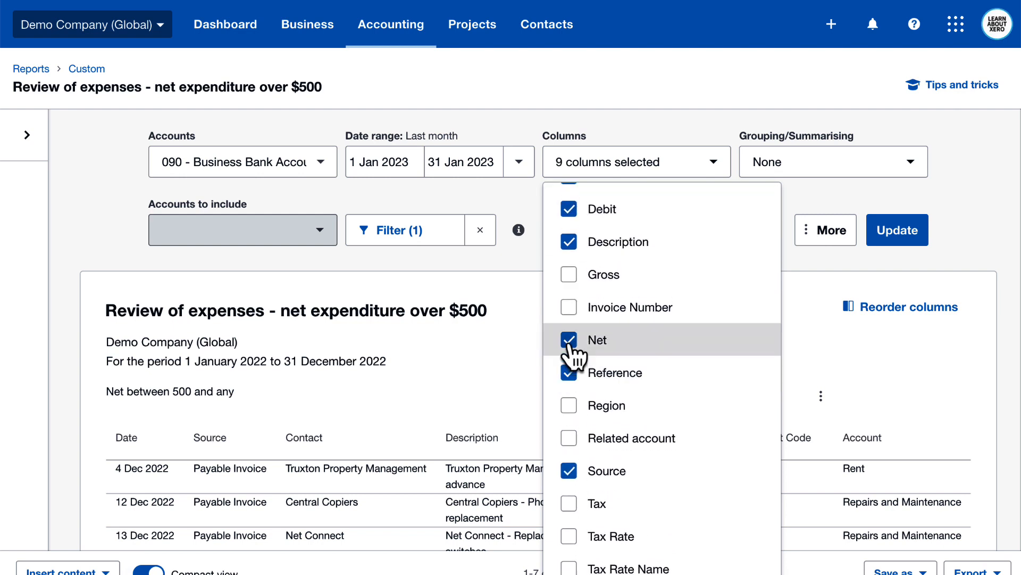
{"action": "left_click", "coordinate": [569, 438]}
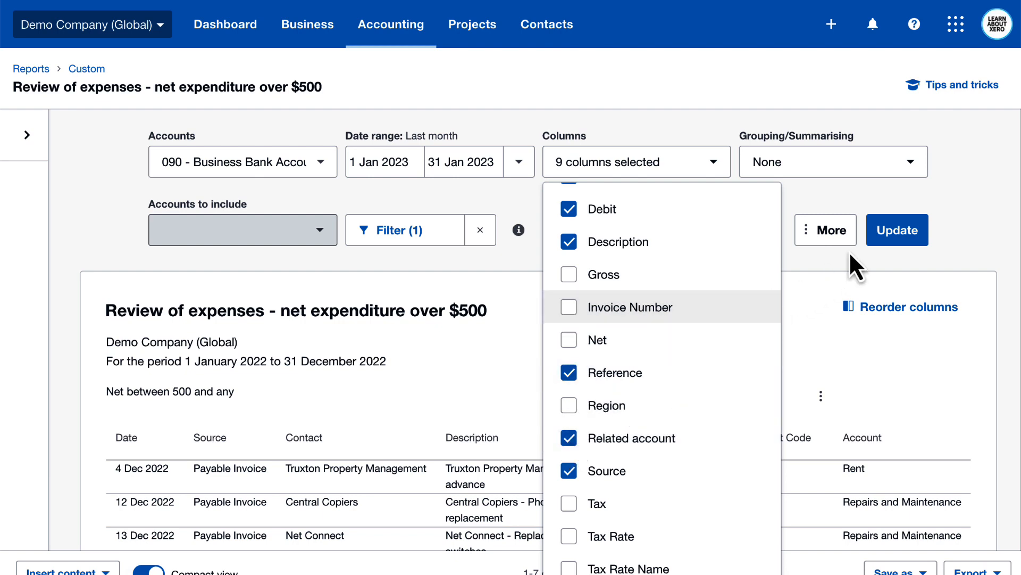
Clear the Net filter from the report and update the report with the new settings
{"action": "left_click", "coordinate": [881, 239]}
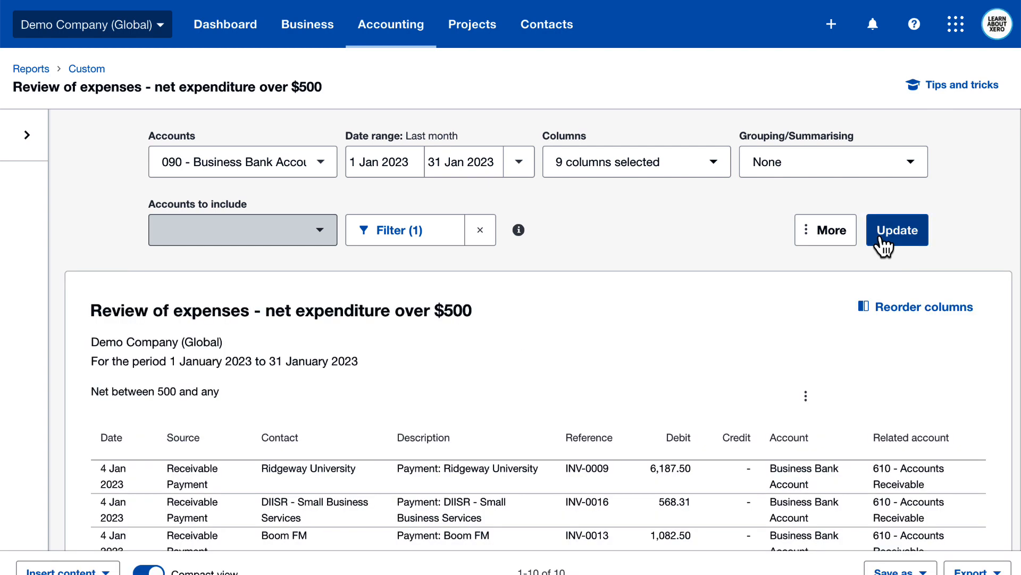
{"action": "left_click", "coordinate": [479, 232]}
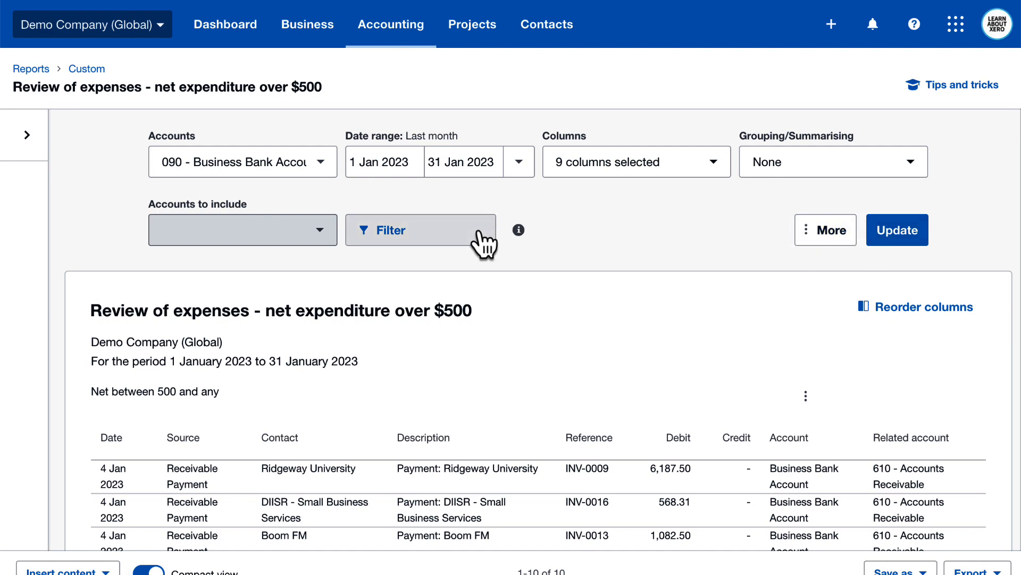
{"action": "left_click", "coordinate": [896, 236]}
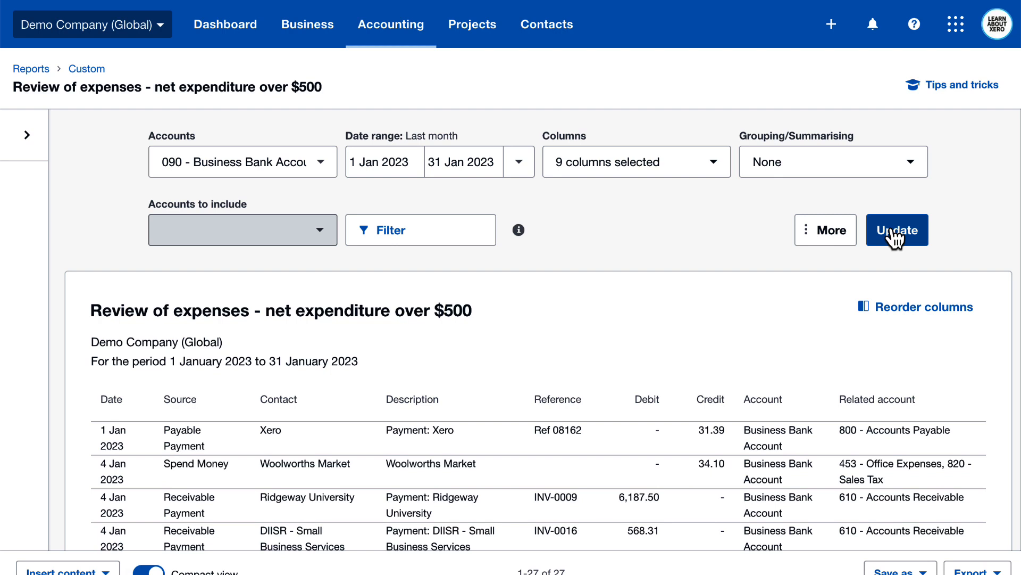
Retitle the report "Monthly bank transactions" and copy the new title
{"action": "left_click", "coordinate": [520, 308]}
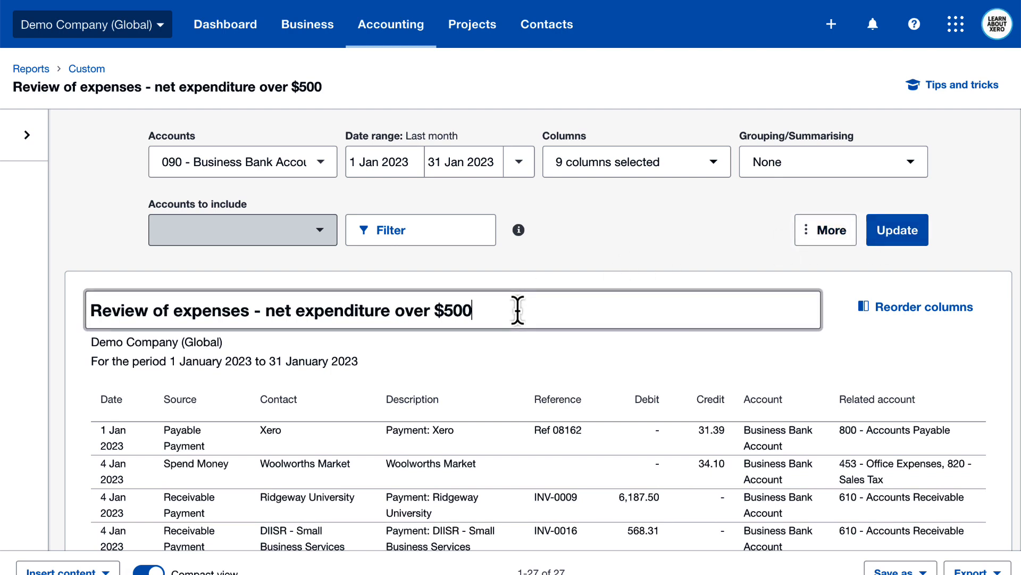
{"action": "left_click_drag", "start_coordinate": [520, 308], "coordinate": [87, 304]}
{"action": "type", "text": "Monthly bank"}
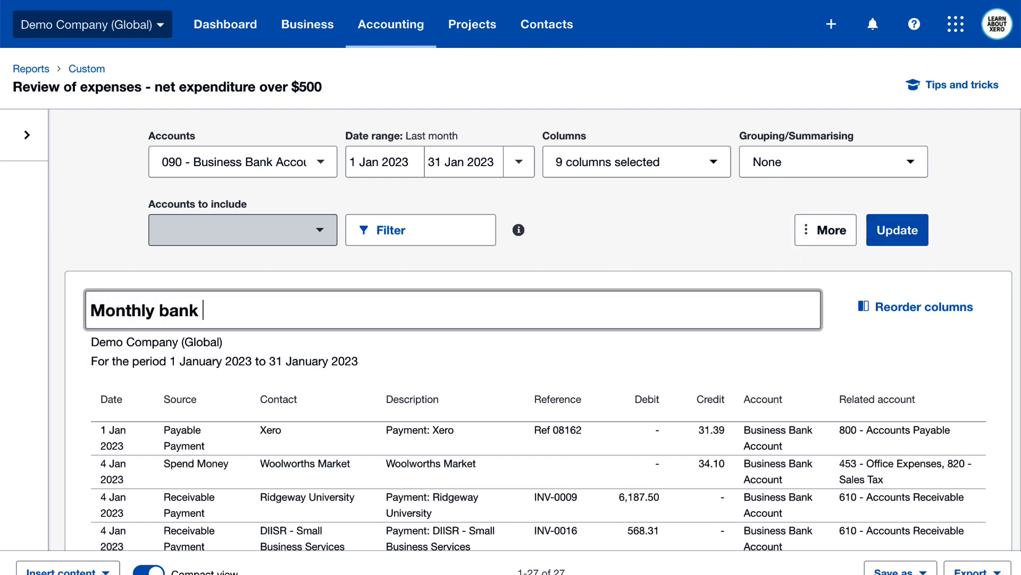
{"action": "type", "text": " transactions"}
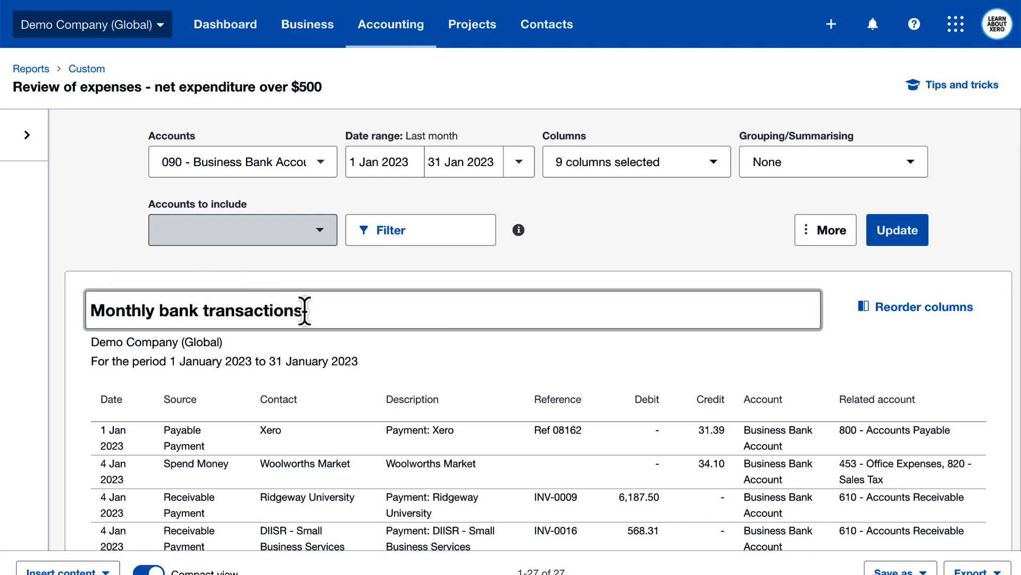
{"action": "left_click_drag", "start_coordinate": [303, 312], "coordinate": [72, 312]}
{"action": "key", "text": "ctrl+c"}
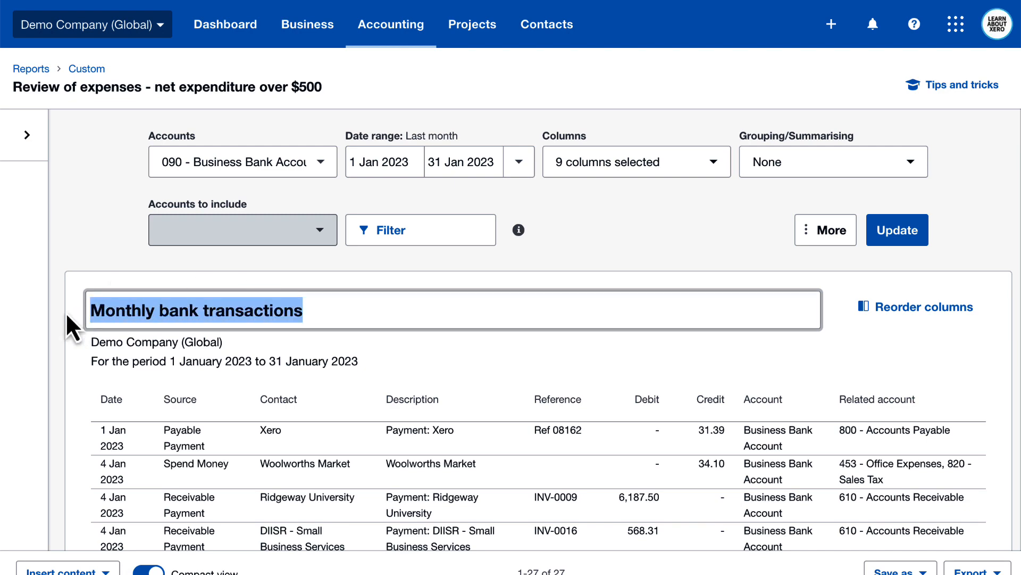
Save the report as a custom report named "Monthly bank transactions"
{"action": "scroll", "coordinate": [701, 537], "scroll_direction": "down", "scroll_amount": 1}
{"action": "left_click", "coordinate": [899, 564]}
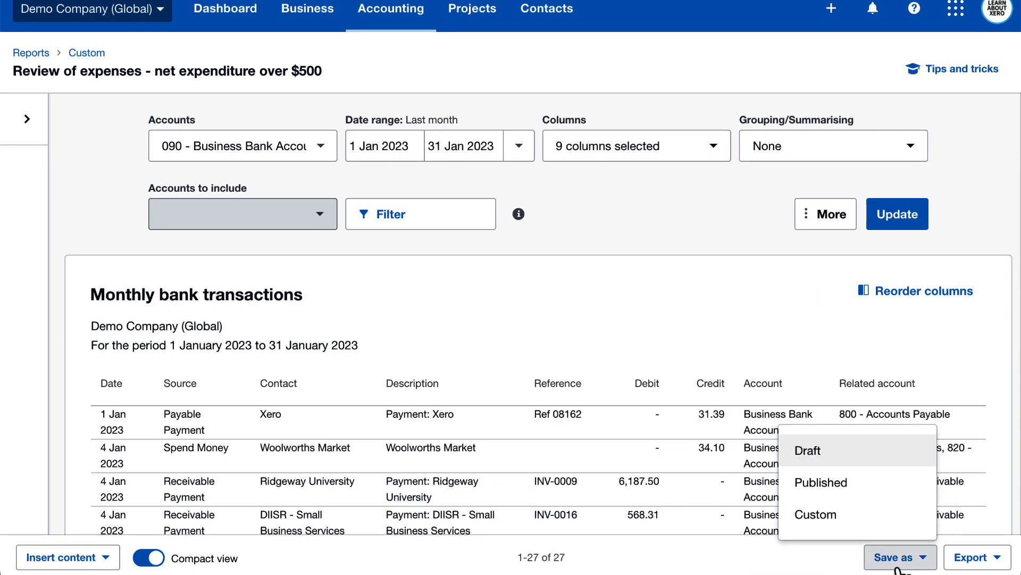
{"action": "left_click", "coordinate": [894, 516]}
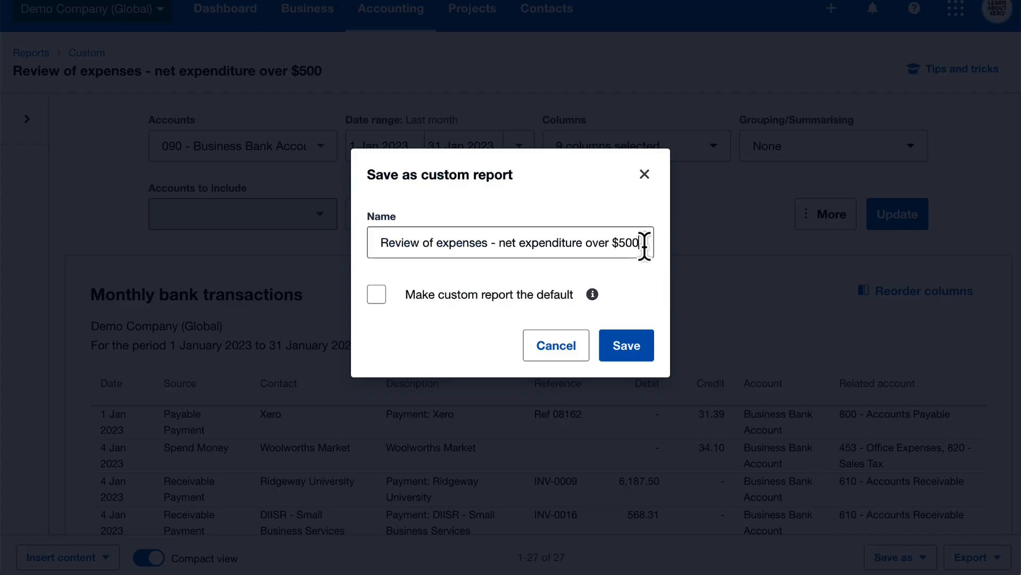
{"action": "left_click_drag", "start_coordinate": [645, 243], "coordinate": [361, 244]}
{"action": "key", "text": "ctrl+v"}
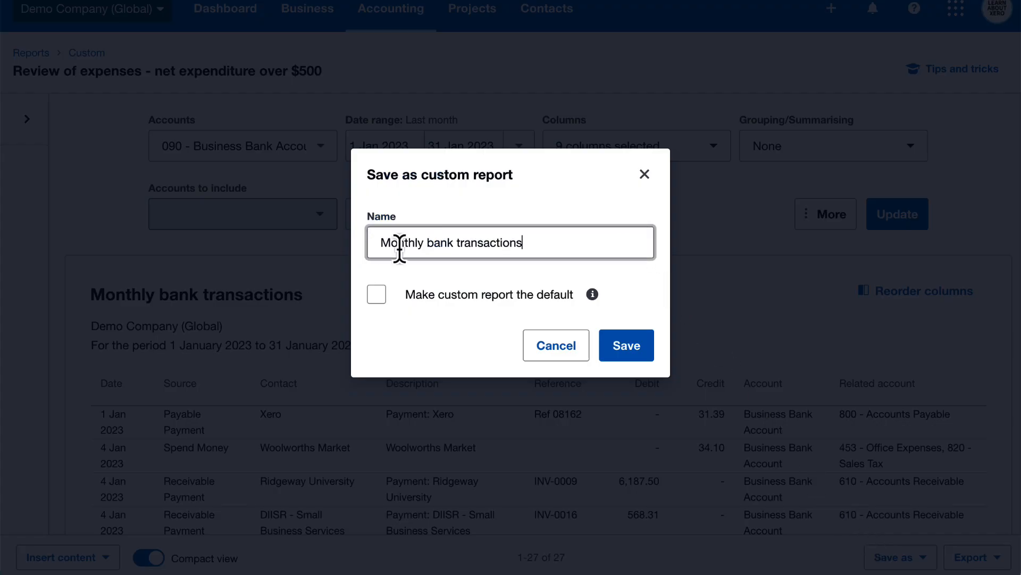
{"action": "left_click", "coordinate": [626, 346]}
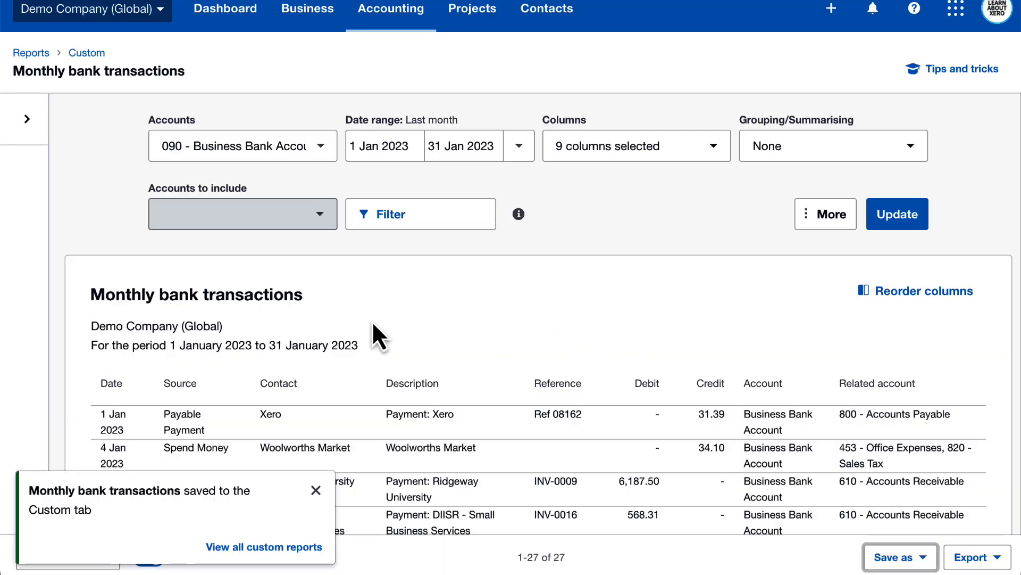
Mark Quarterly sales and Monthly bank transactions as favourites among all custom reports and show the favourite report shortcuts
{"action": "scroll", "coordinate": [58, 330], "scroll_direction": "down", "scroll_amount": 1}
{"action": "scroll", "coordinate": [54, 335], "scroll_direction": "down", "scroll_amount": 5}
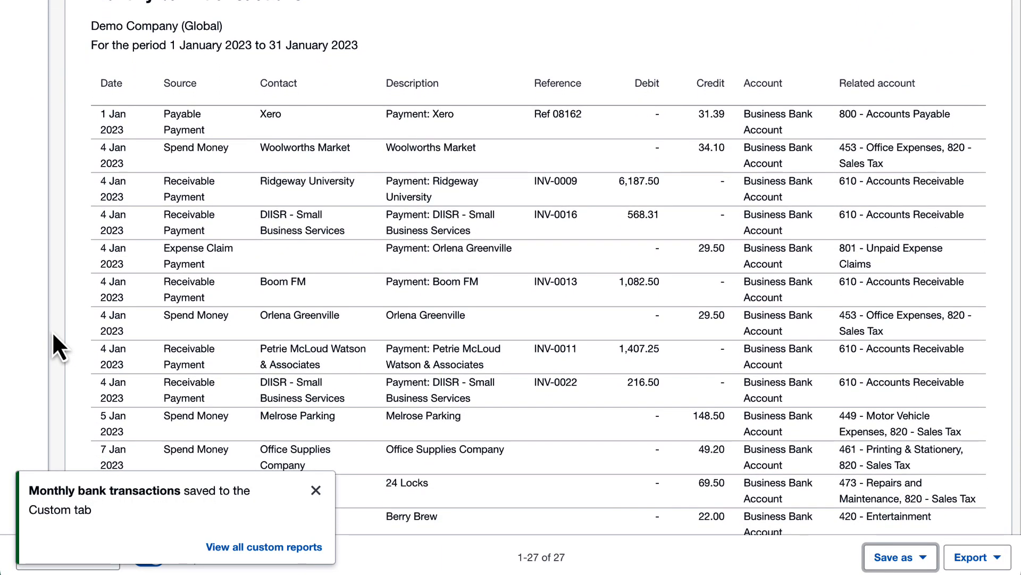
{"action": "left_click", "coordinate": [239, 553]}
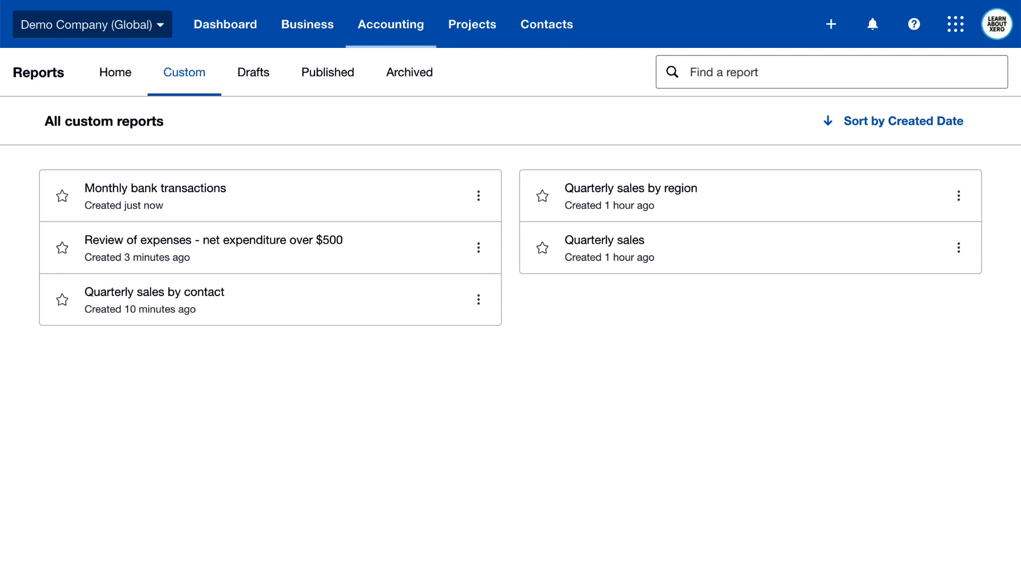
{"action": "left_click", "coordinate": [543, 248]}
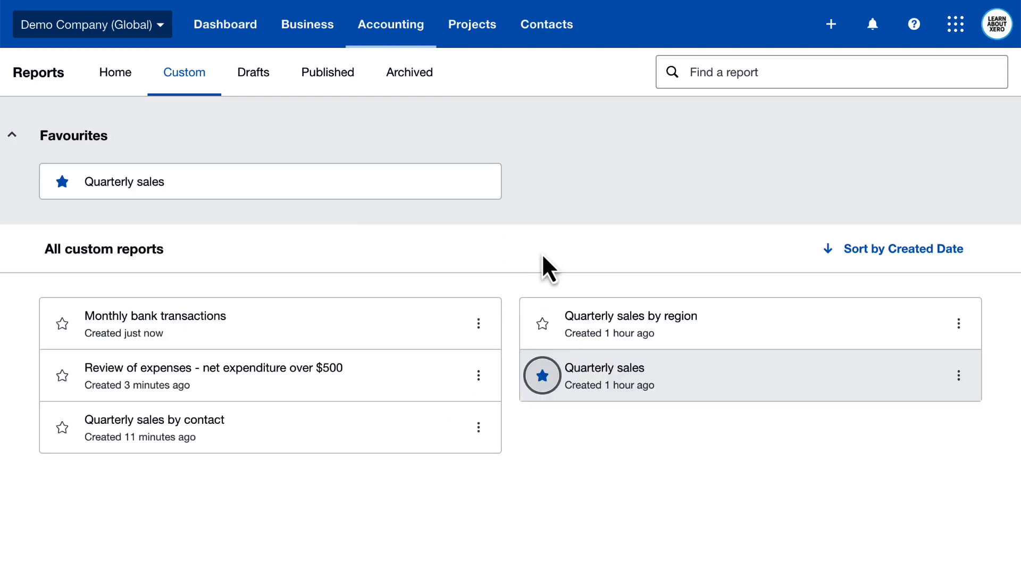
{"action": "left_click", "coordinate": [62, 323]}
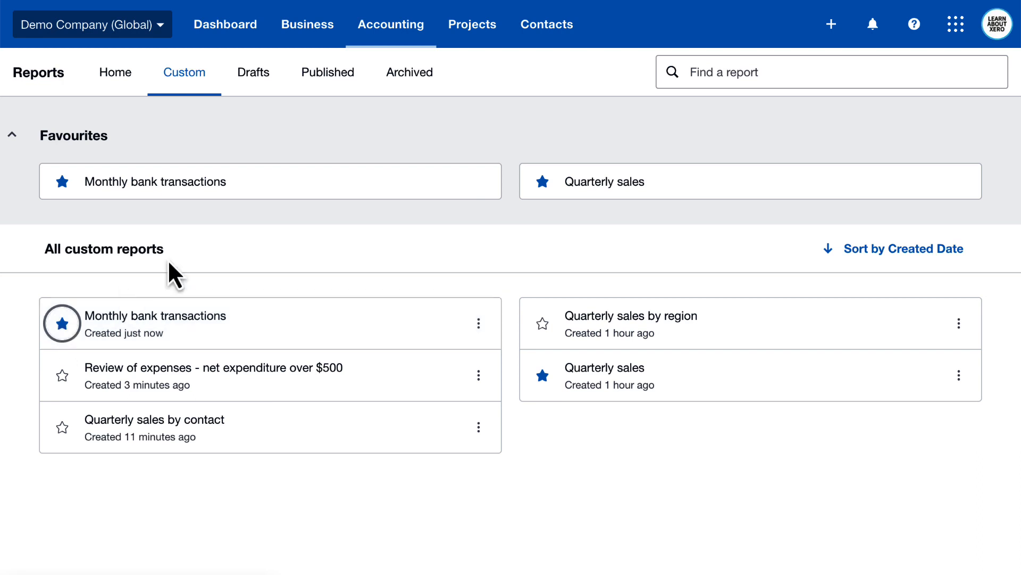
{"action": "left_click", "coordinate": [394, 31]}
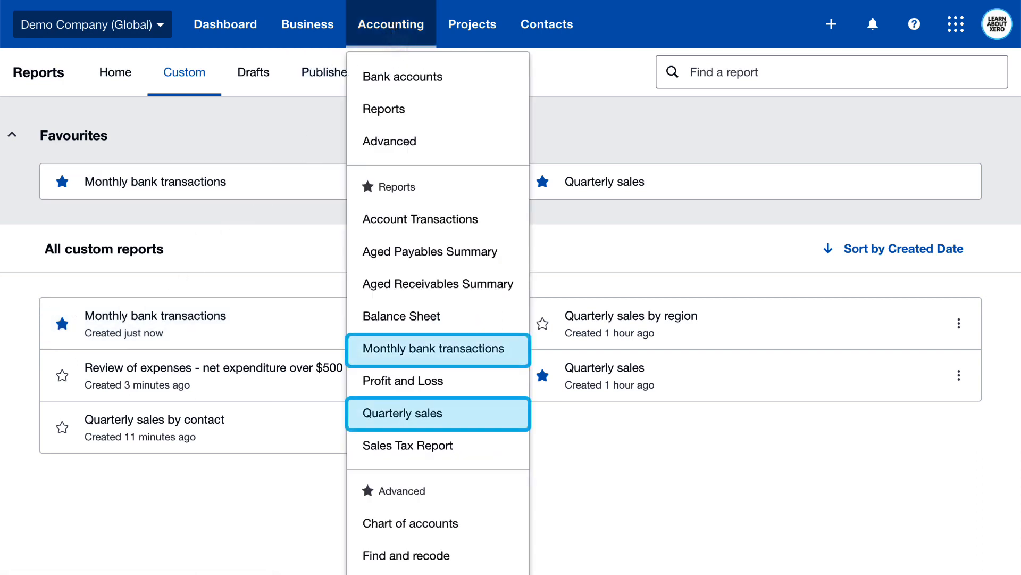